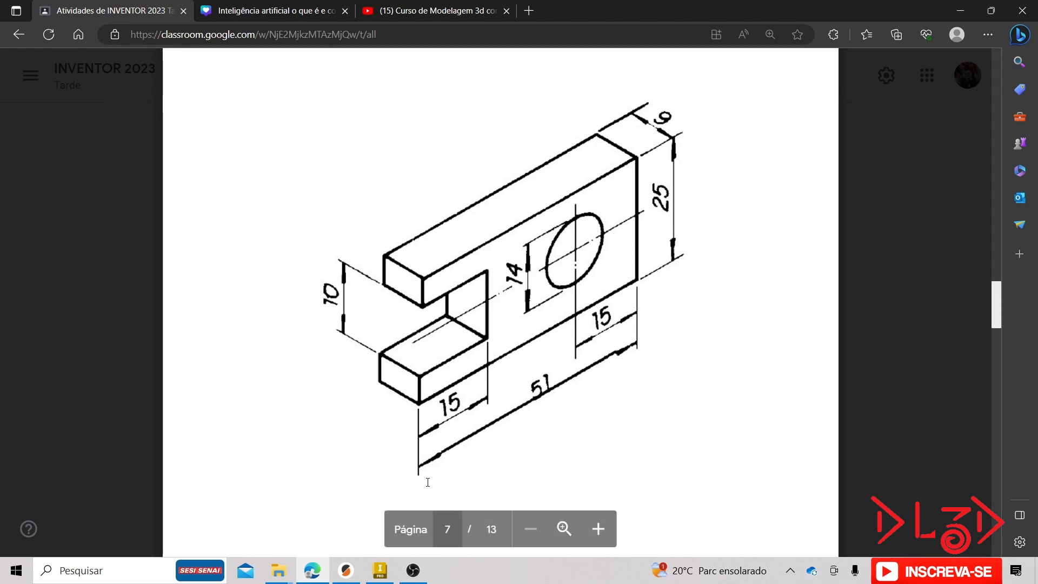
Switch to Inventor and start a 2D sketch on the front XY plane of the empty part.
{"action": "left_click", "coordinate": [380, 569]}
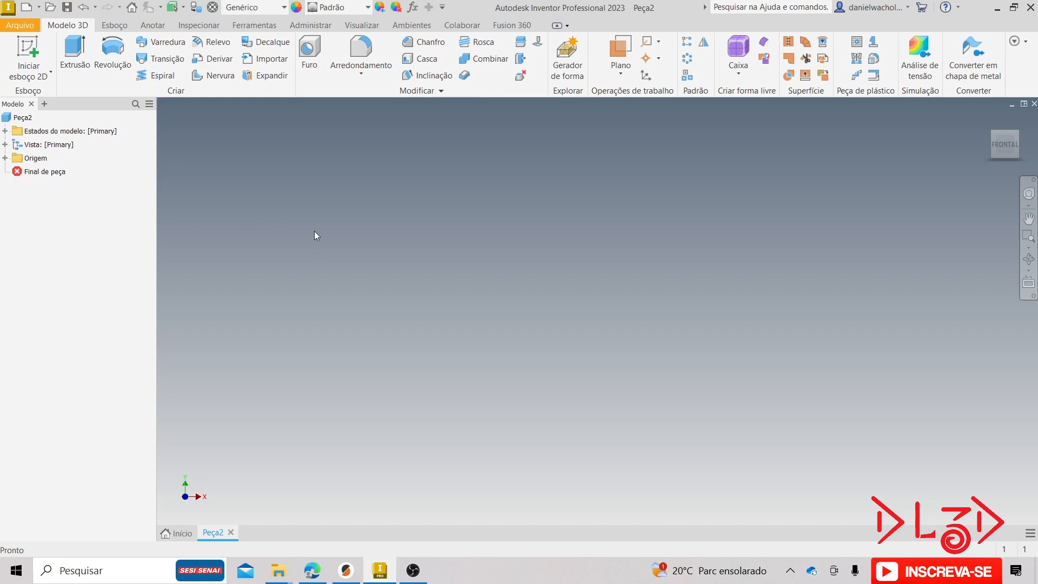
{"action": "left_click", "coordinate": [30, 52]}
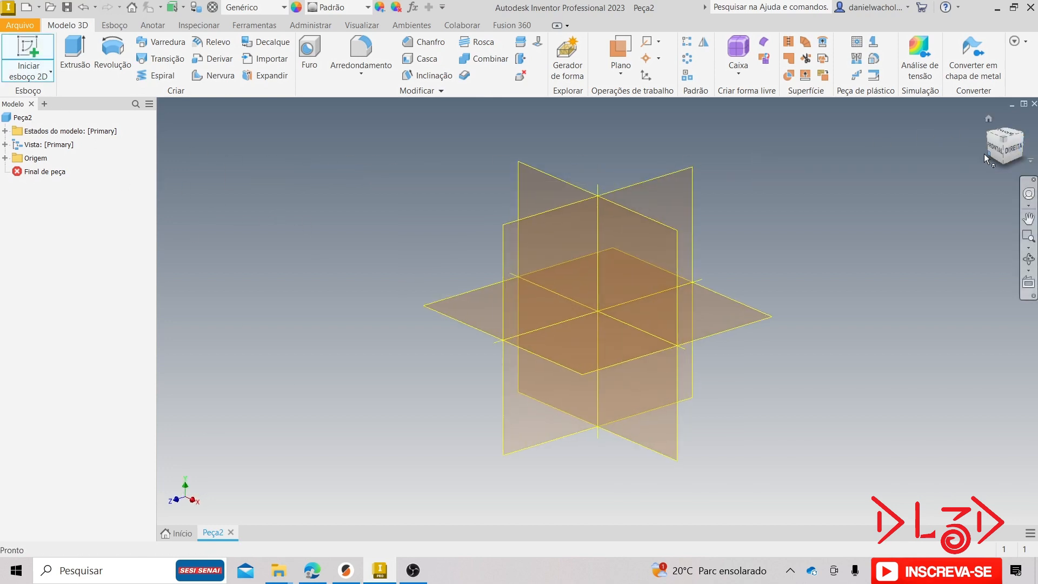
{"action": "left_click", "coordinate": [538, 171]}
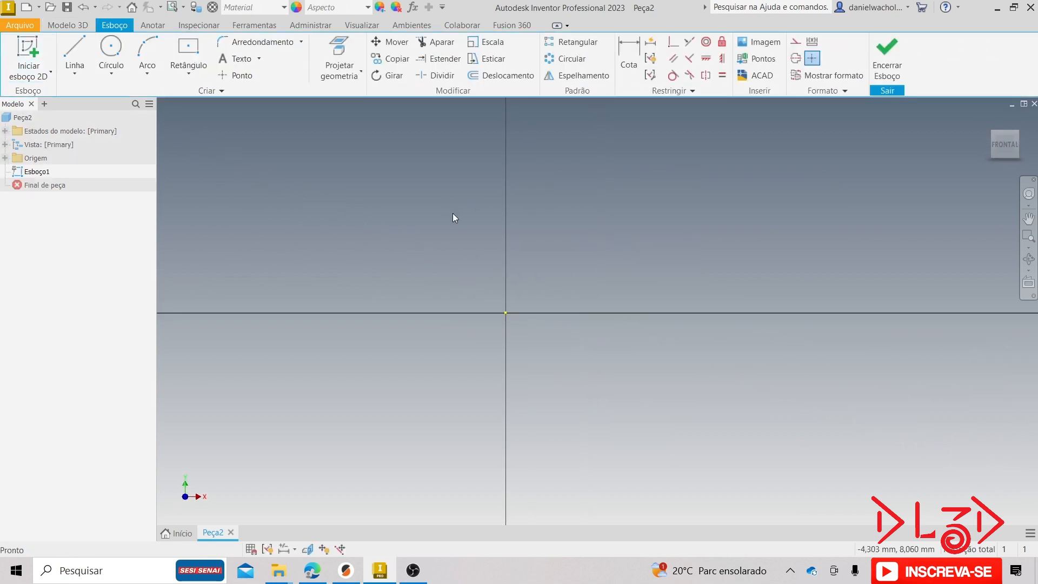
Draw a two-point rectangle from the sketch origin, about 16.4 mm wide and 9.7 mm high.
{"action": "left_click", "coordinate": [185, 74]}
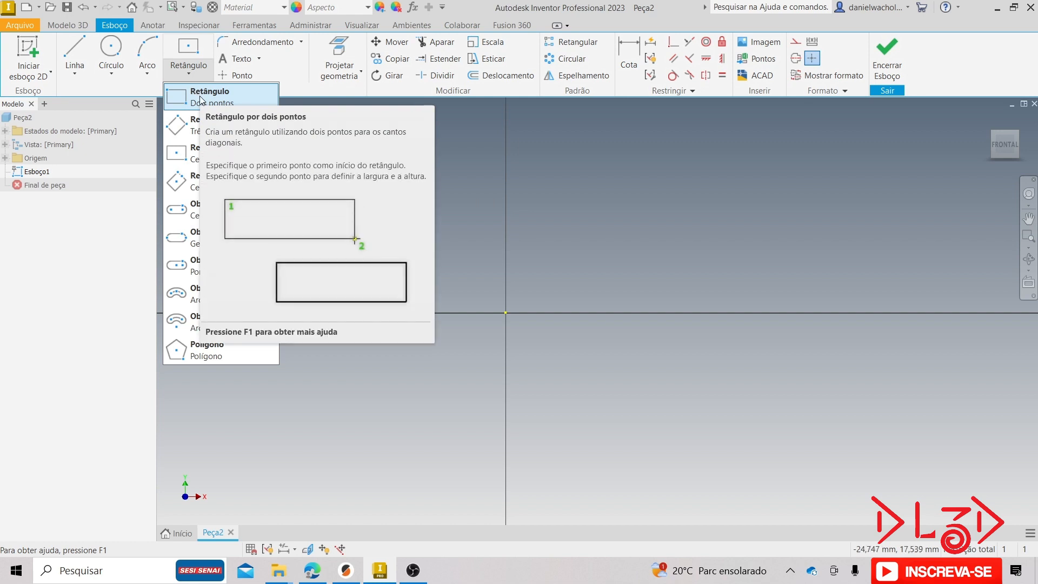
{"action": "left_click", "coordinate": [182, 103]}
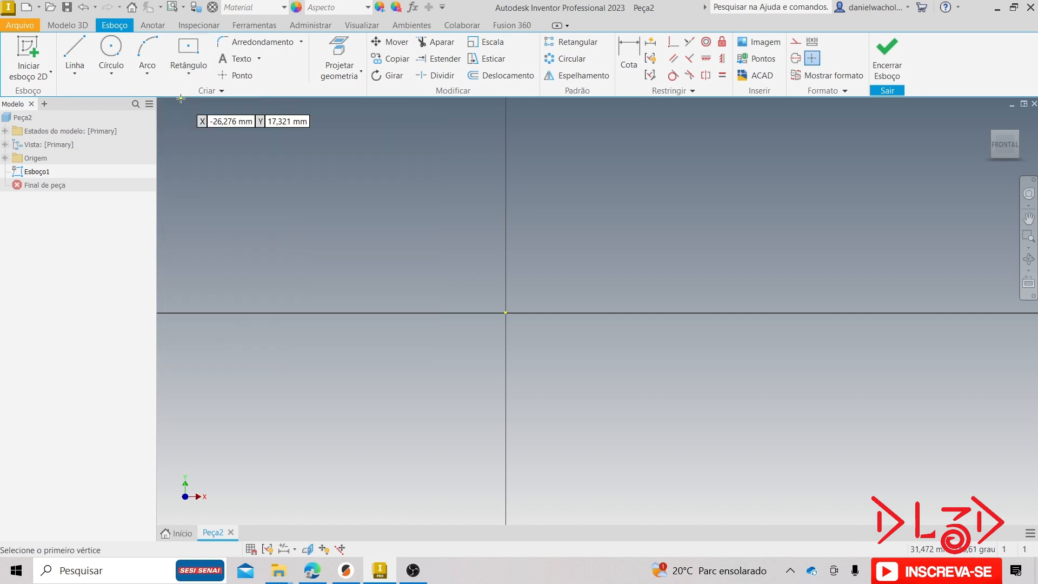
{"action": "left_click", "coordinate": [506, 313]}
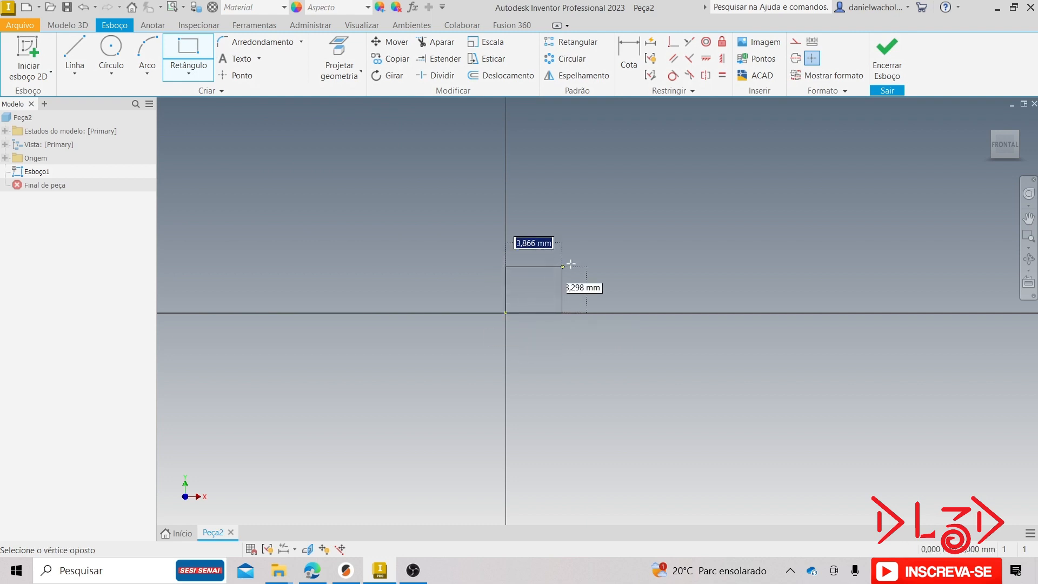
{"action": "left_click", "coordinate": [708, 193]}
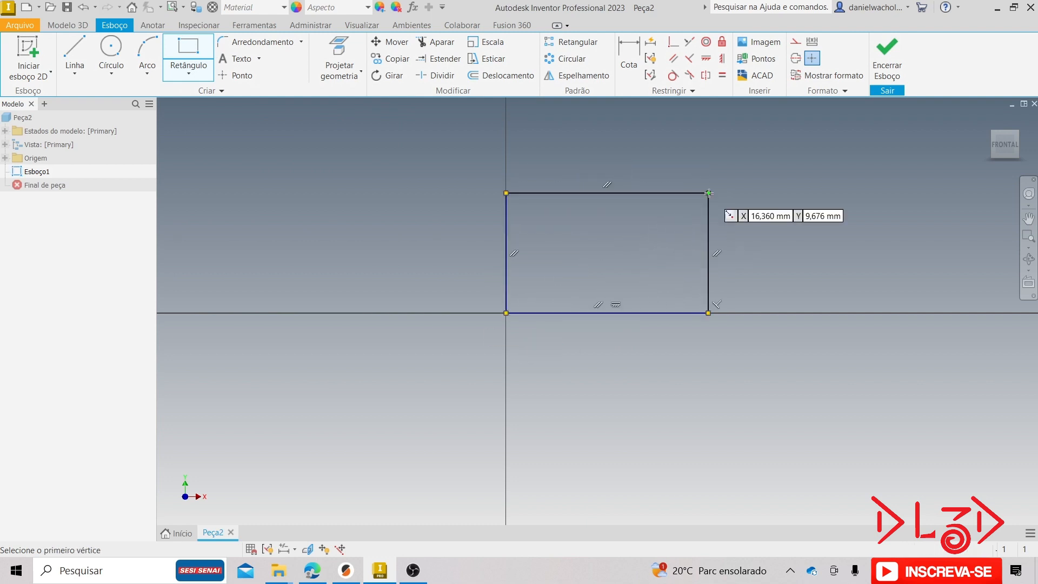
{"action": "middle_click_drag", "start_coordinate": [808, 196], "coordinate": [732, 269]}
{"action": "key", "text": "Escape"}
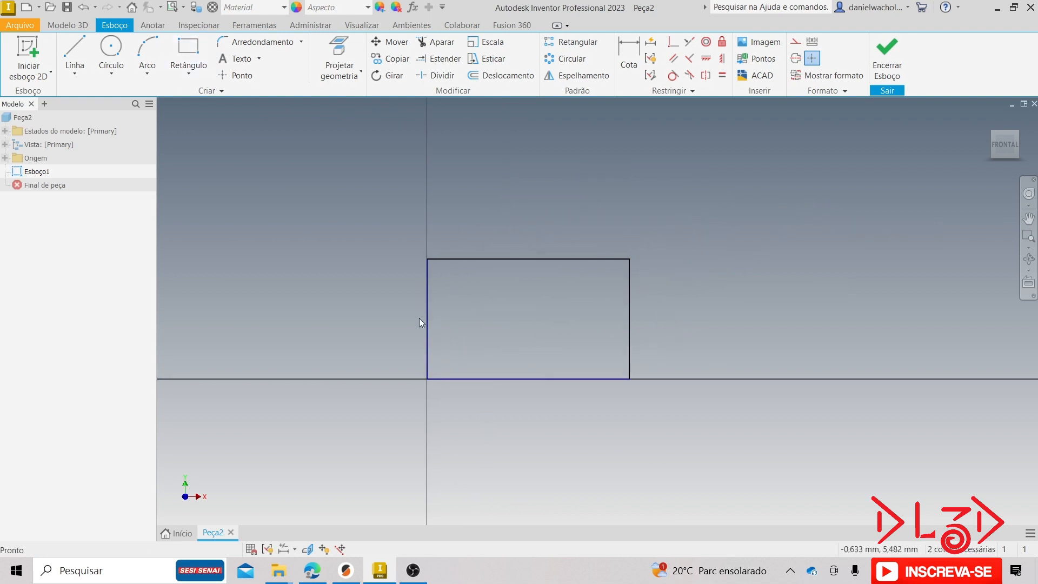
Check the reference drawing in the browser and dimension the rectangle's bottom edge to 51 mm.
{"action": "left_click", "coordinate": [305, 577]}
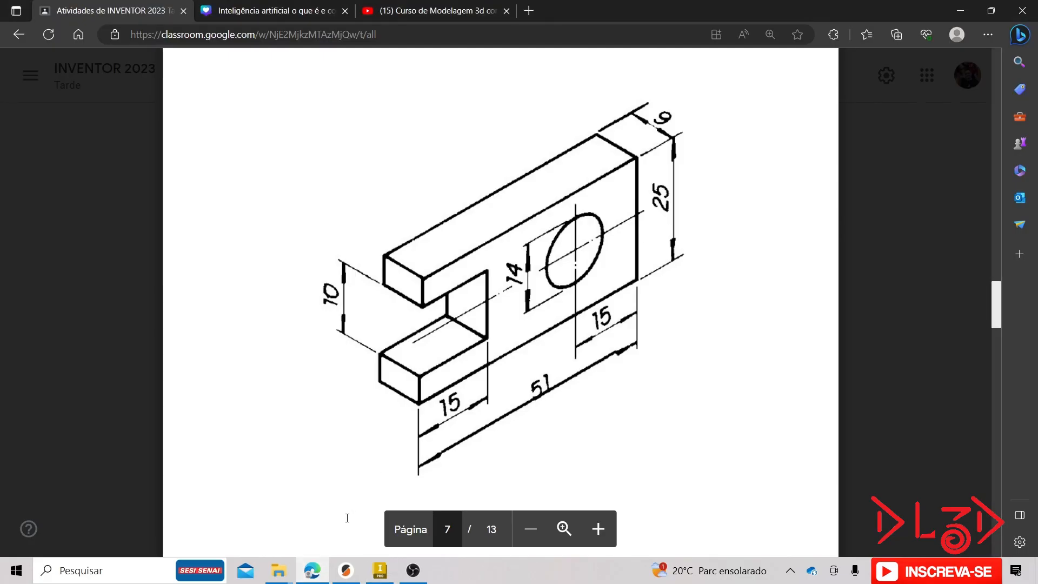
{"action": "left_click", "coordinate": [380, 570]}
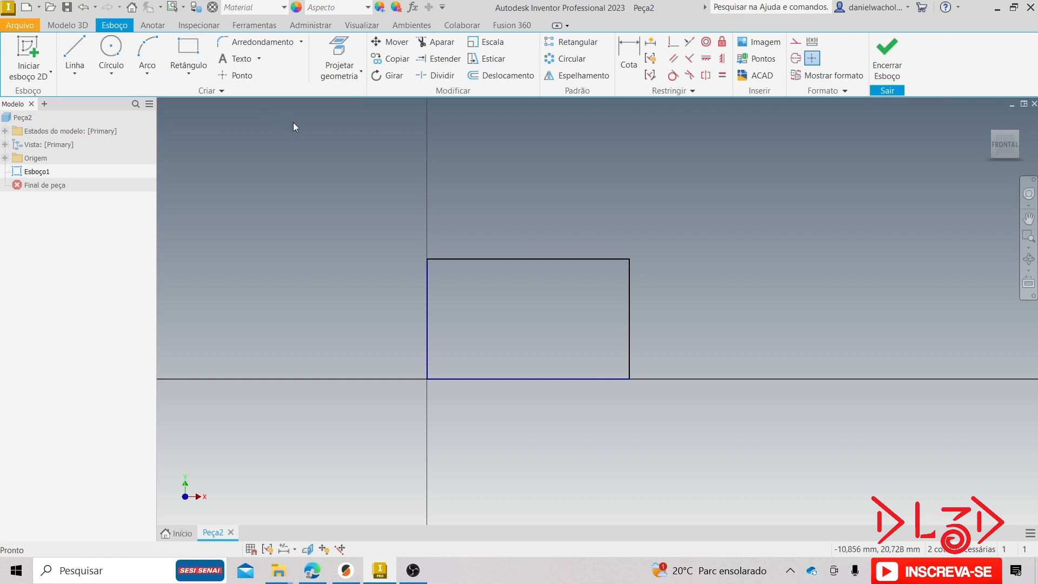
{"action": "left_click", "coordinate": [626, 54]}
{"action": "left_click", "coordinate": [515, 381]}
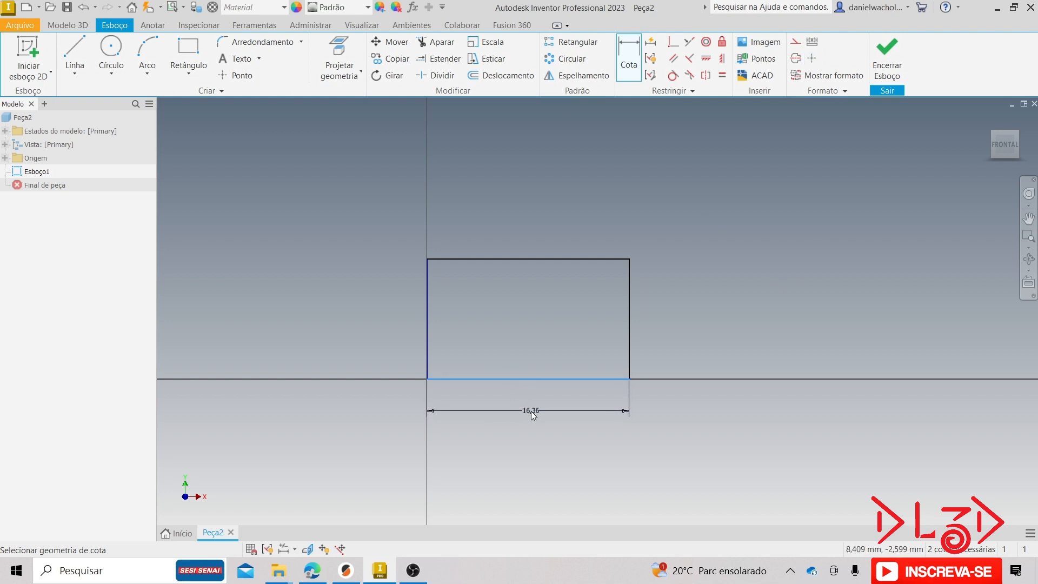
{"action": "left_click", "coordinate": [531, 411]}
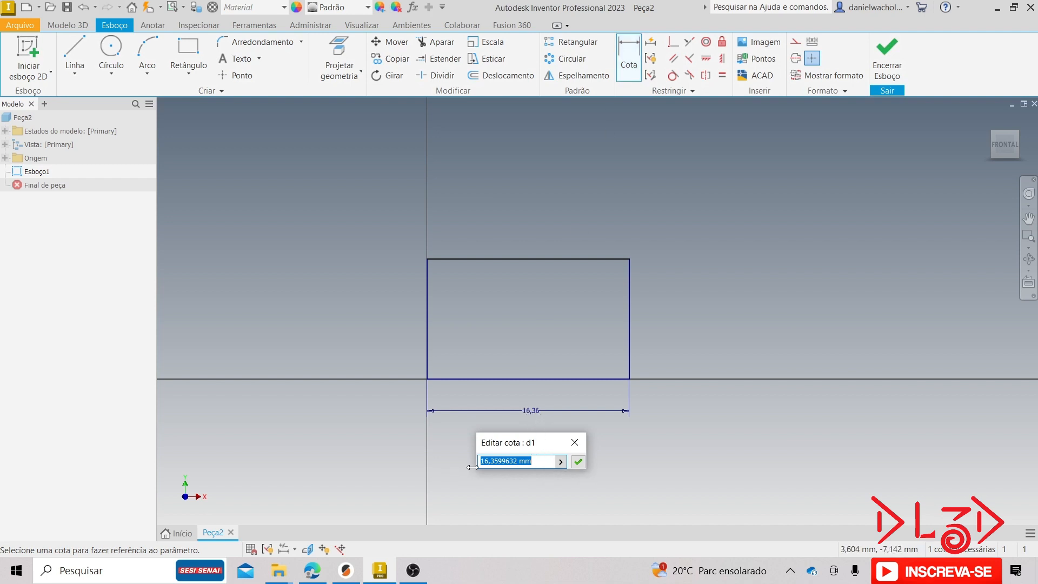
{"action": "type", "text": "51"}
{"action": "key", "text": "Return"}
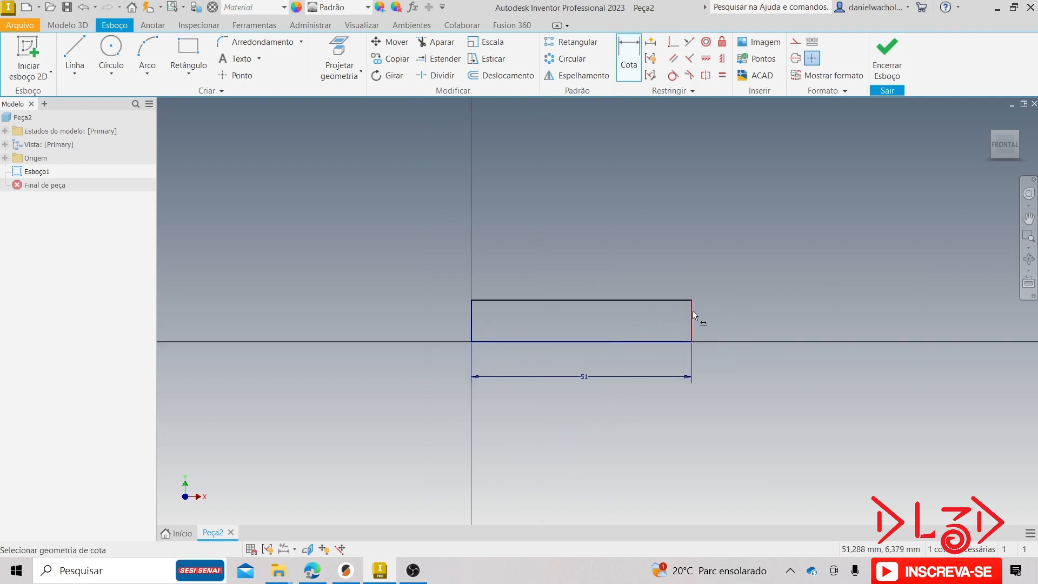
Dimension the rectangle's right edge to a height of 25 mm.
{"action": "left_click", "coordinate": [693, 310]}
{"action": "left_click", "coordinate": [707, 318]}
{"action": "type", "text": "25"}
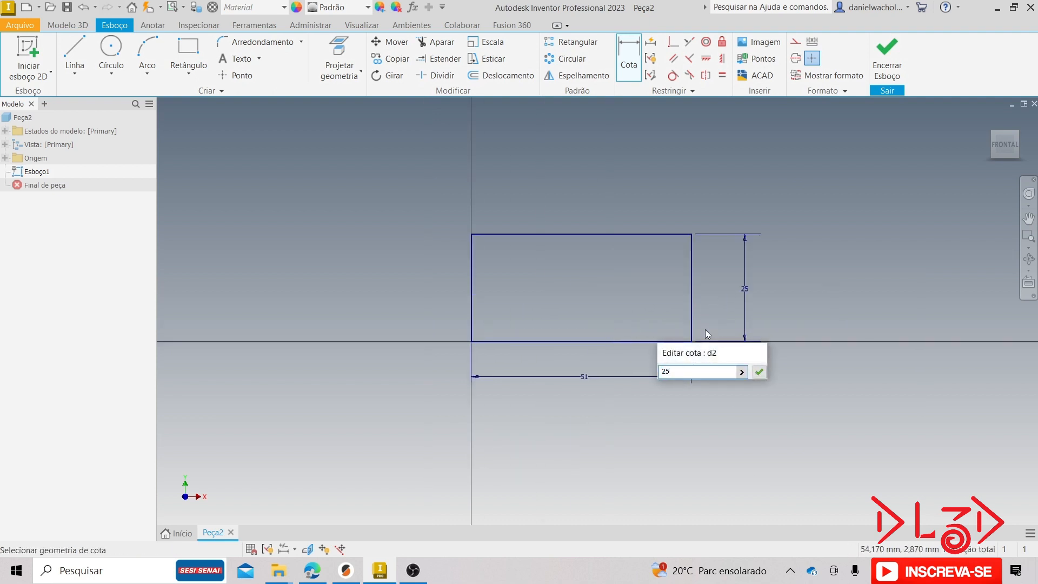
{"action": "key", "text": "Return"}
{"action": "key", "text": "Escape"}
Move the 25 mm and 51 mm dimensions closer to the rectangle's edges.
{"action": "scroll", "coordinate": [705, 272], "scroll_direction": "up", "scroll_amount": 3}
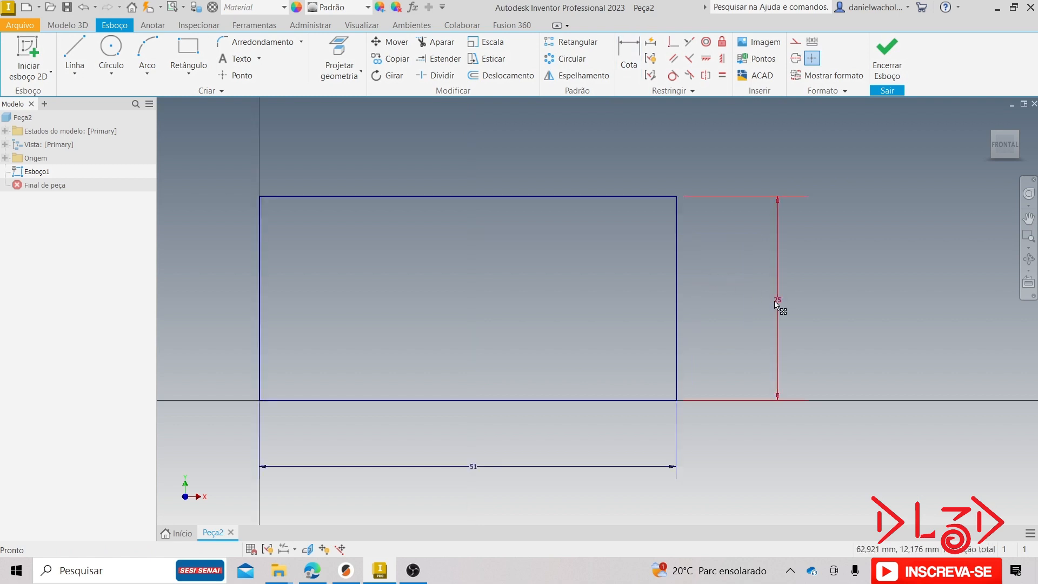
{"action": "left_click_drag", "start_coordinate": [777, 304], "coordinate": [716, 301]}
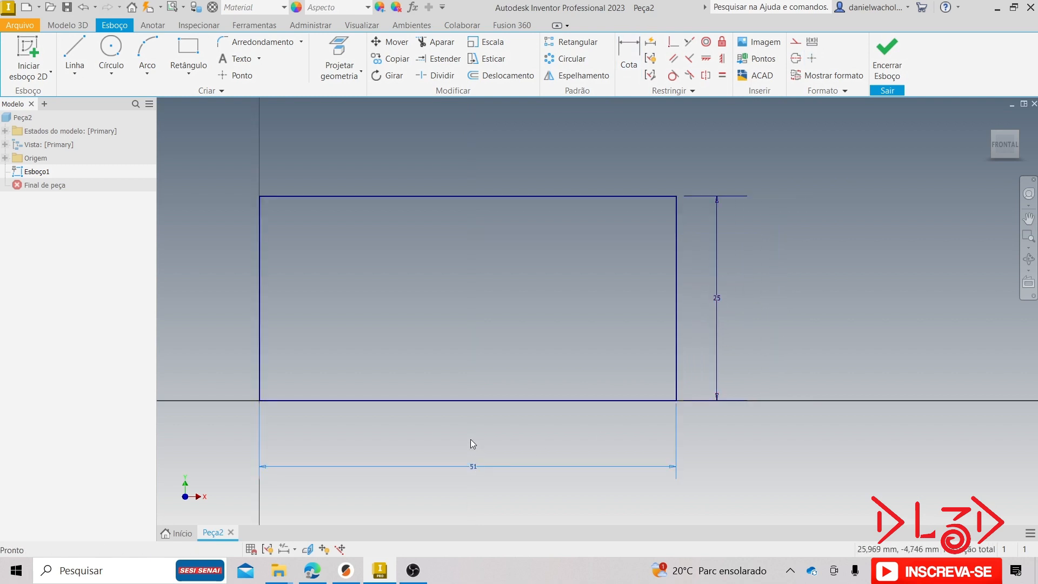
{"action": "left_click_drag", "start_coordinate": [473, 465], "coordinate": [474, 437]}
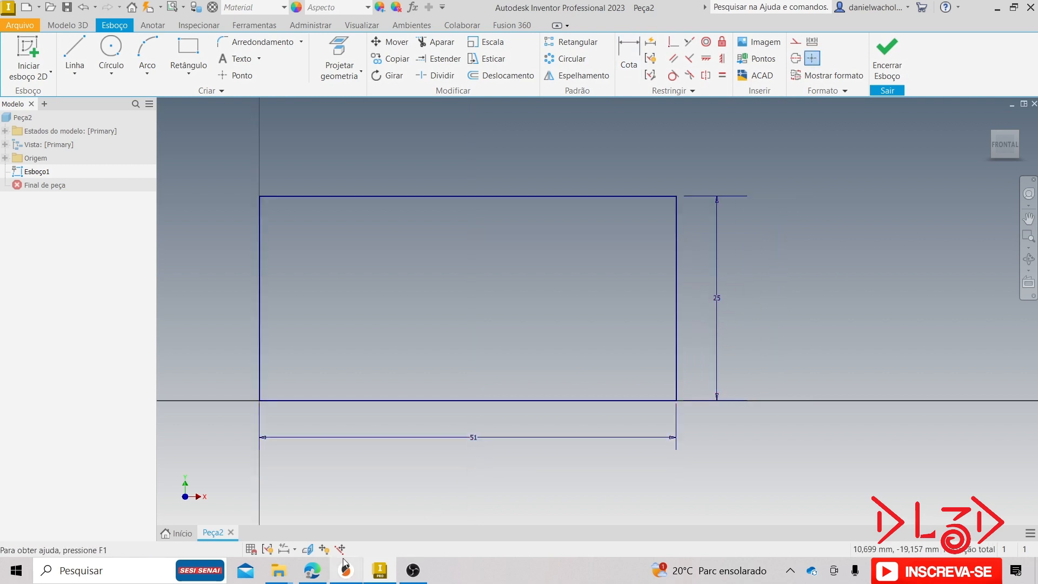
Check the reference drawing and draw a horizontal construction line between the midpoints of the rectangle's left and right edges.
{"action": "left_click", "coordinate": [311, 571]}
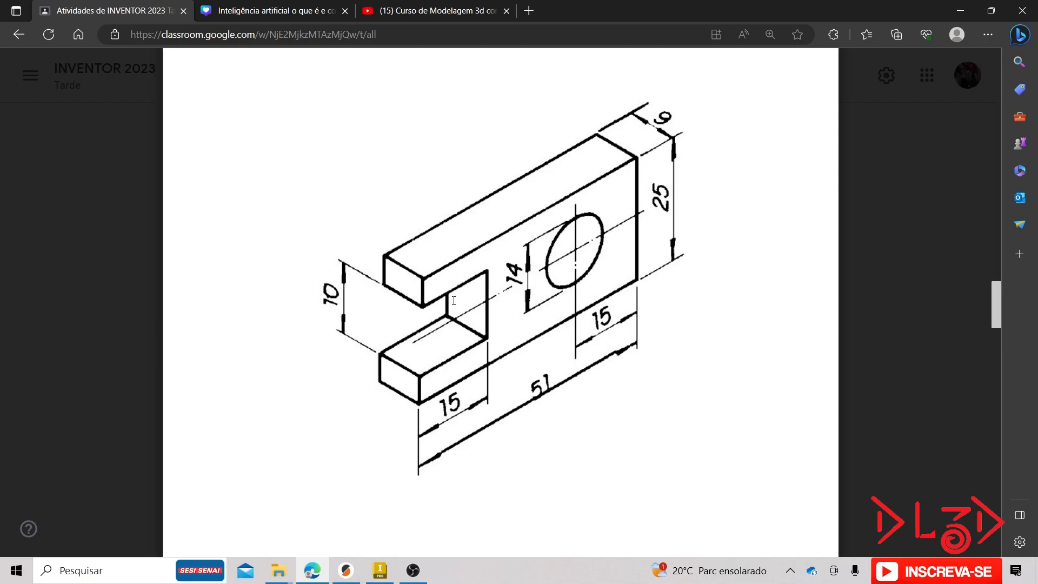
{"action": "left_click", "coordinate": [381, 571]}
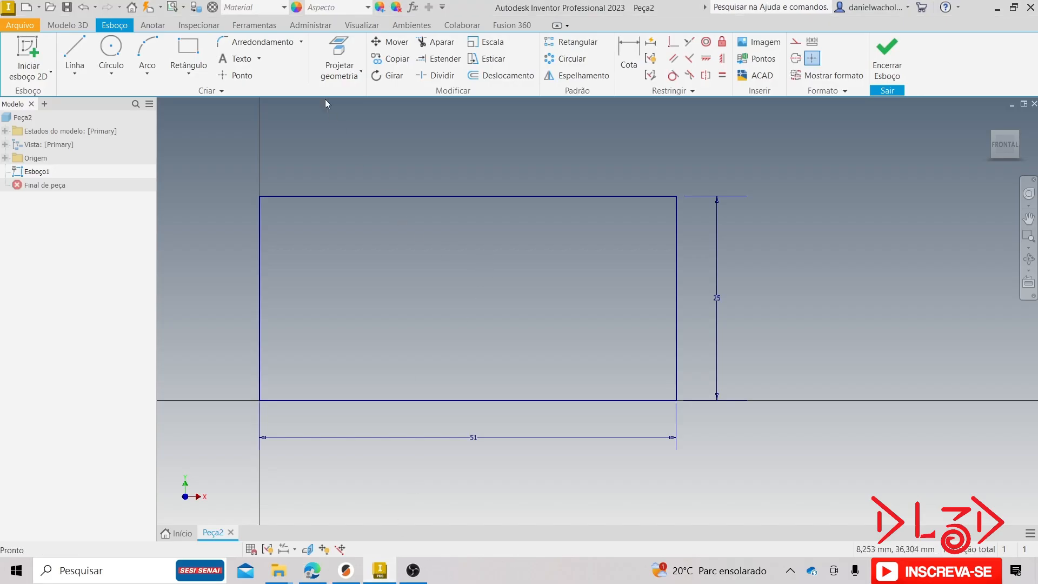
{"action": "left_click", "coordinate": [75, 54]}
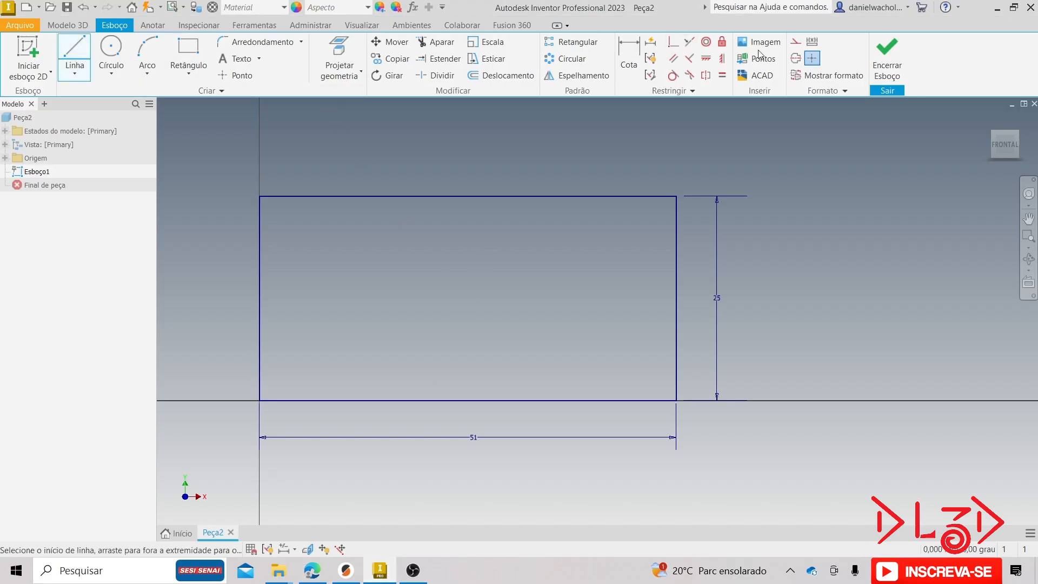
{"action": "left_click", "coordinate": [796, 43]}
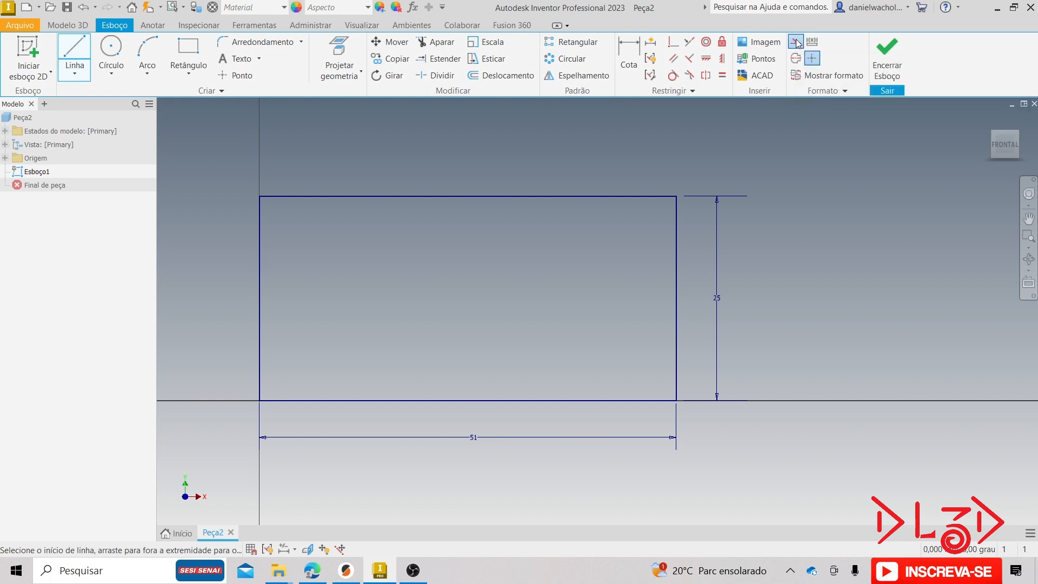
{"action": "left_click", "coordinate": [260, 298]}
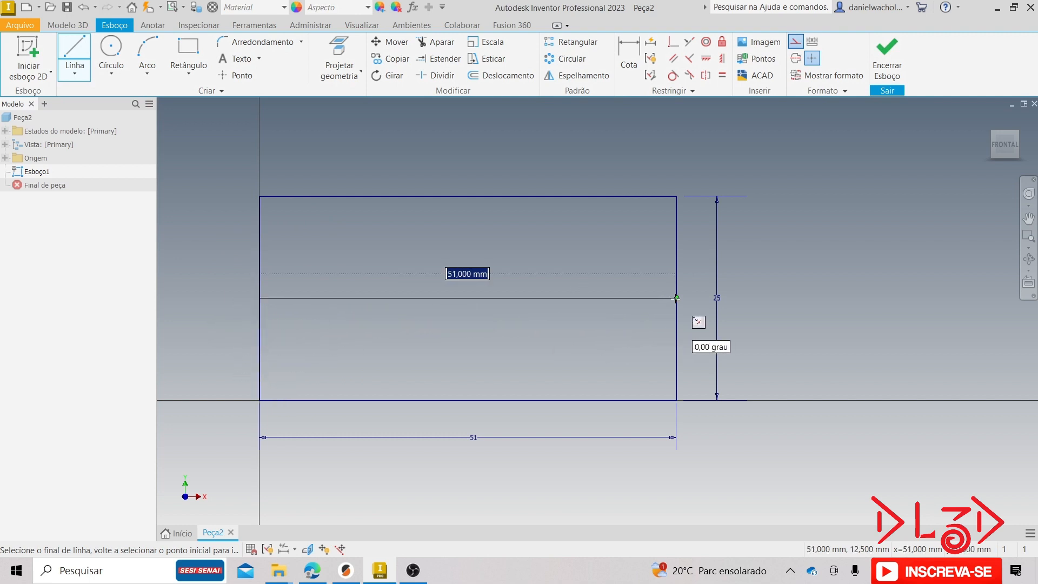
{"action": "left_click", "coordinate": [676, 298]}
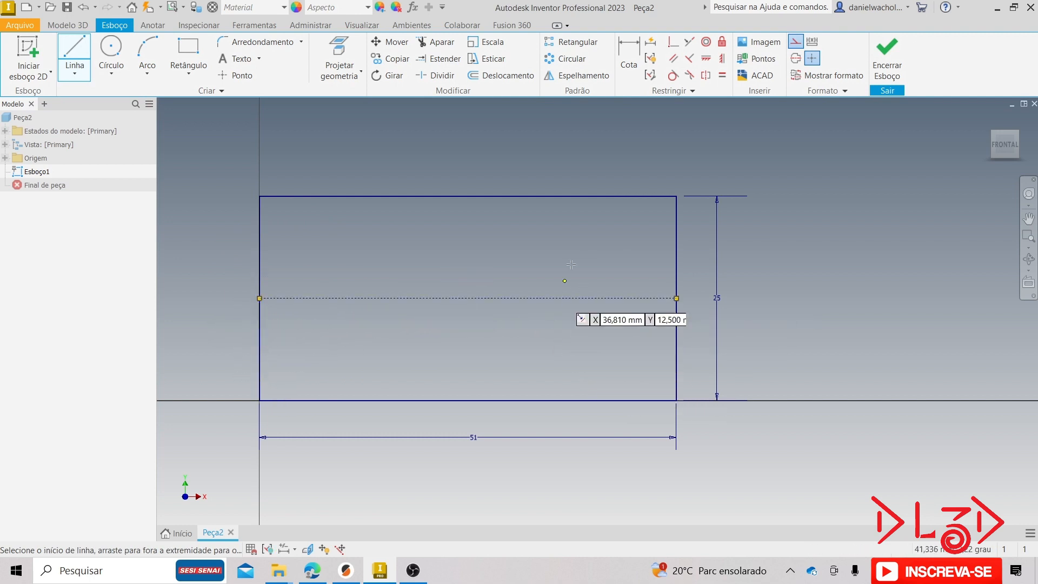
{"action": "key", "text": "Escape"}
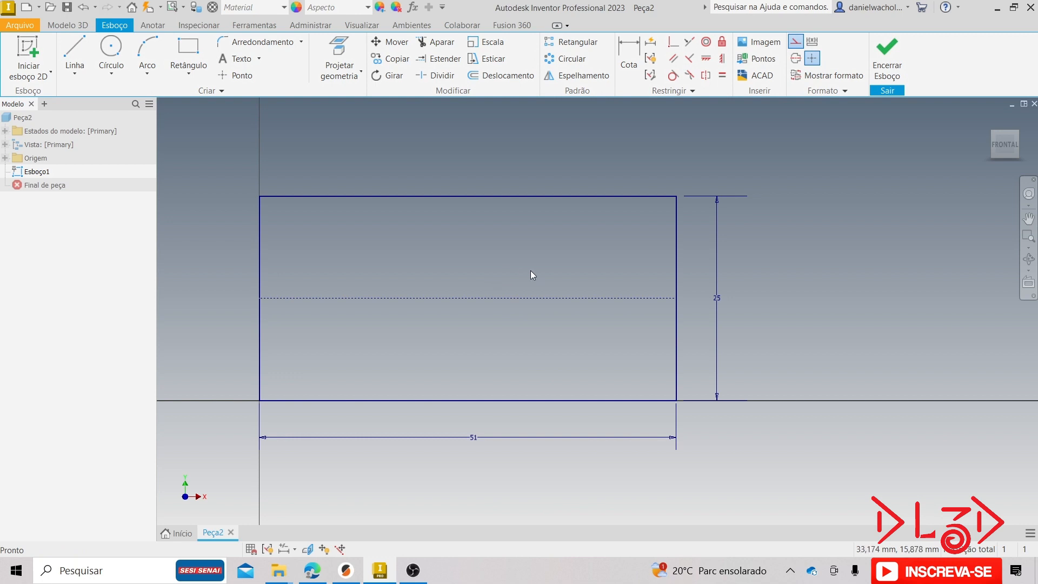
Turn off construction format and draw a smaller two-point rectangle outside the plate profile, to its left.
{"action": "middle_click_drag", "start_coordinate": [404, 247], "coordinate": [463, 256]}
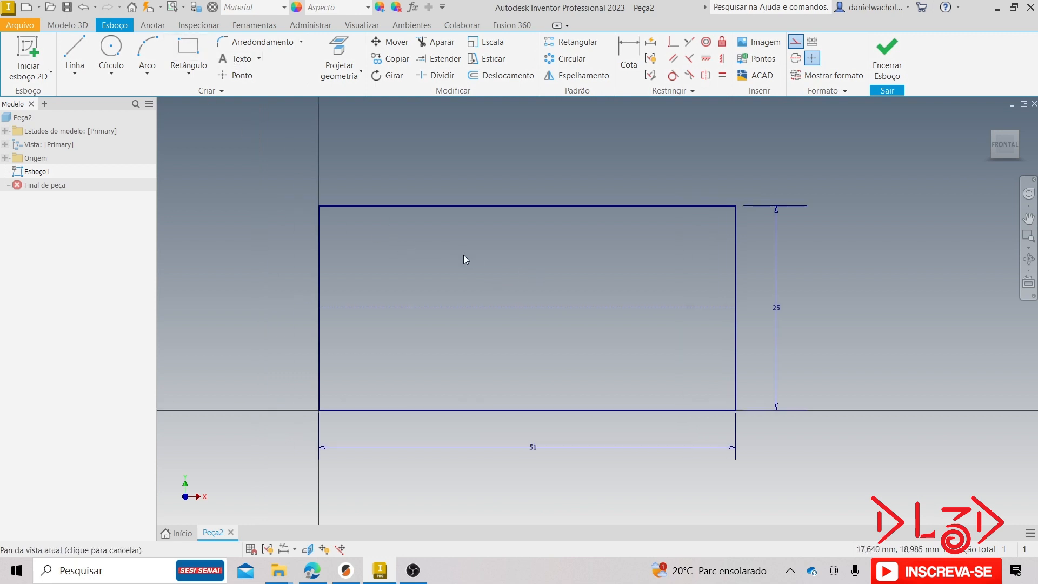
{"action": "left_click", "coordinate": [796, 43]}
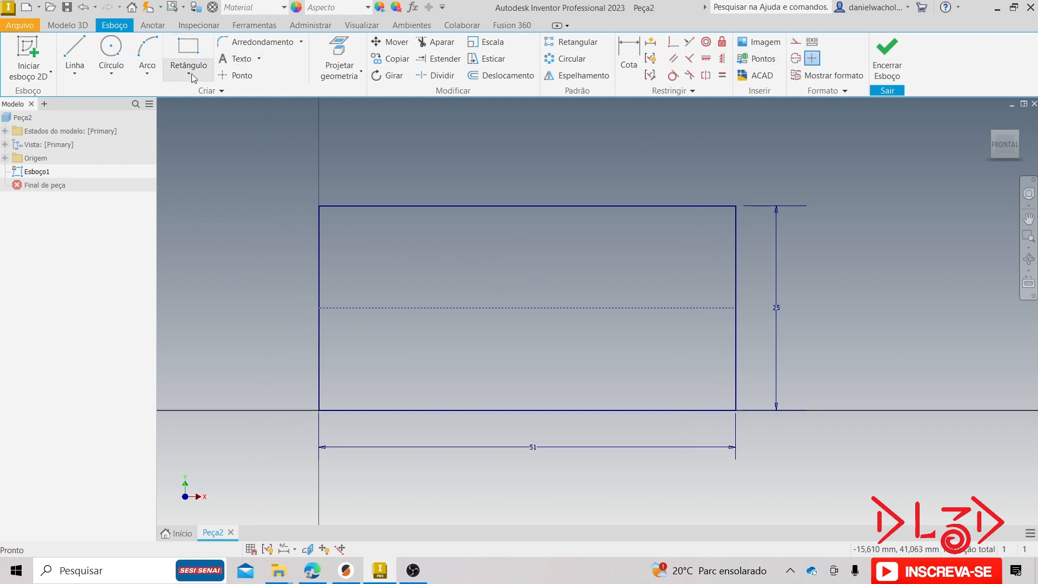
{"action": "left_click", "coordinate": [188, 52]}
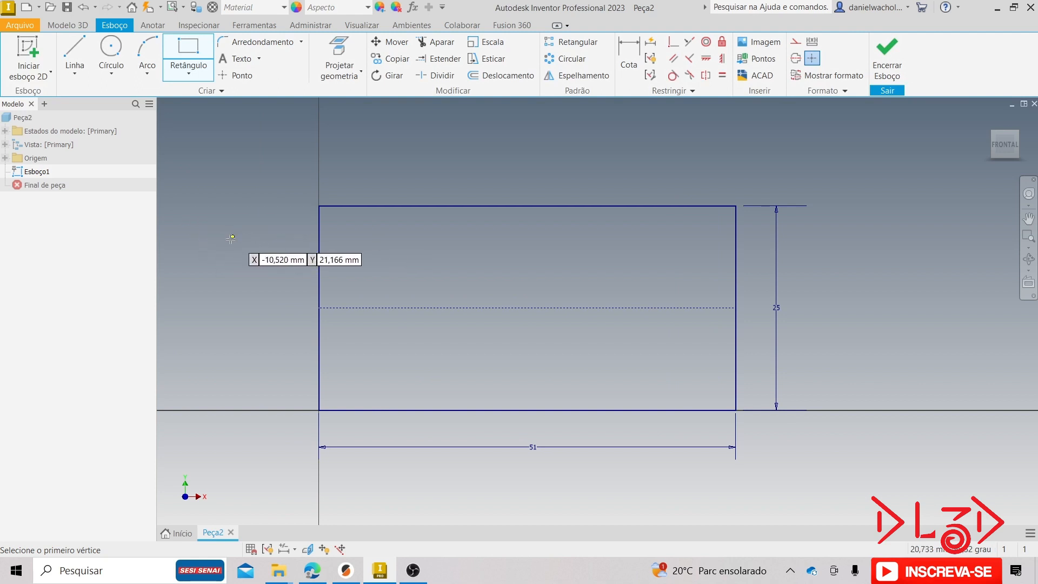
{"action": "mouse_move", "coordinate": [231, 234]}
{"action": "middle_mouse_down"}
{"action": "mouse_move", "coordinate": [311, 266]}
{"action": "mouse_move", "coordinate": [357, 268]}
{"action": "middle_mouse_up"}
{"action": "left_click", "coordinate": [254, 258]}
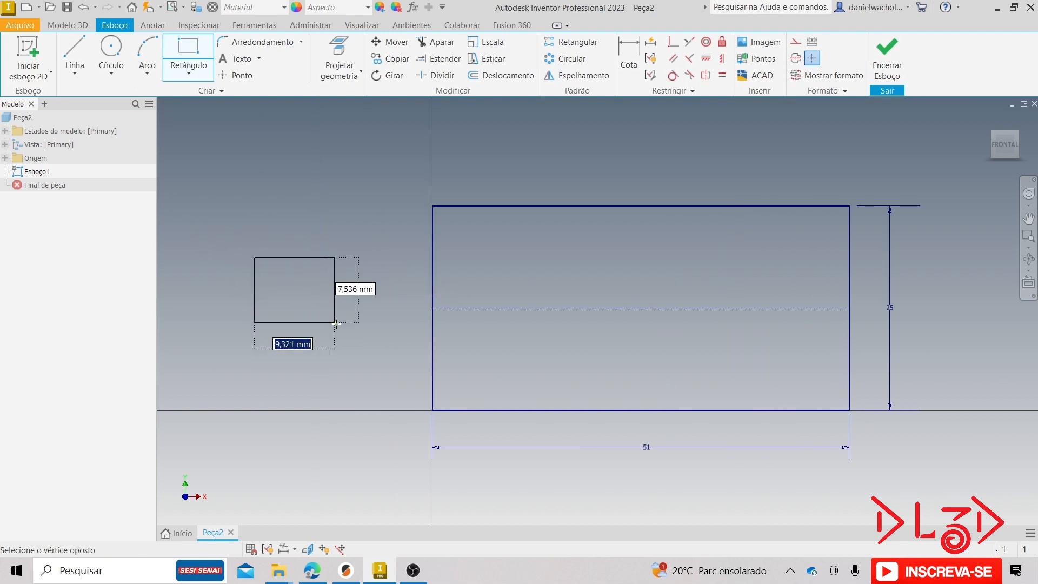
{"action": "left_click", "coordinate": [381, 348]}
{"action": "key", "text": "Escape"}
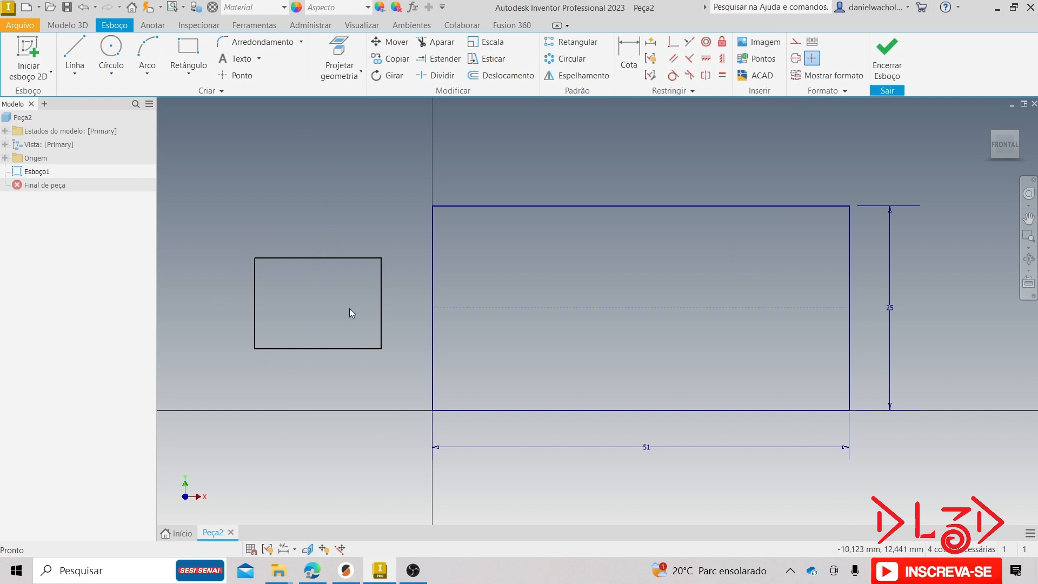
Draw a horizontal construction line joining the midpoints of the small rectangle's left and right edges.
{"action": "left_click", "coordinate": [796, 41]}
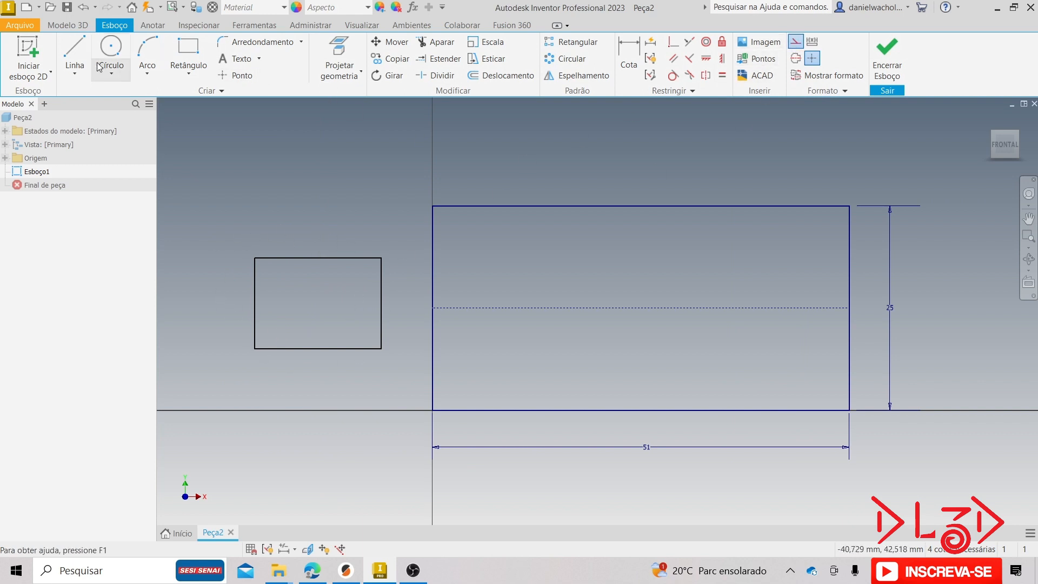
{"action": "left_click", "coordinate": [75, 54]}
{"action": "left_click", "coordinate": [255, 303]}
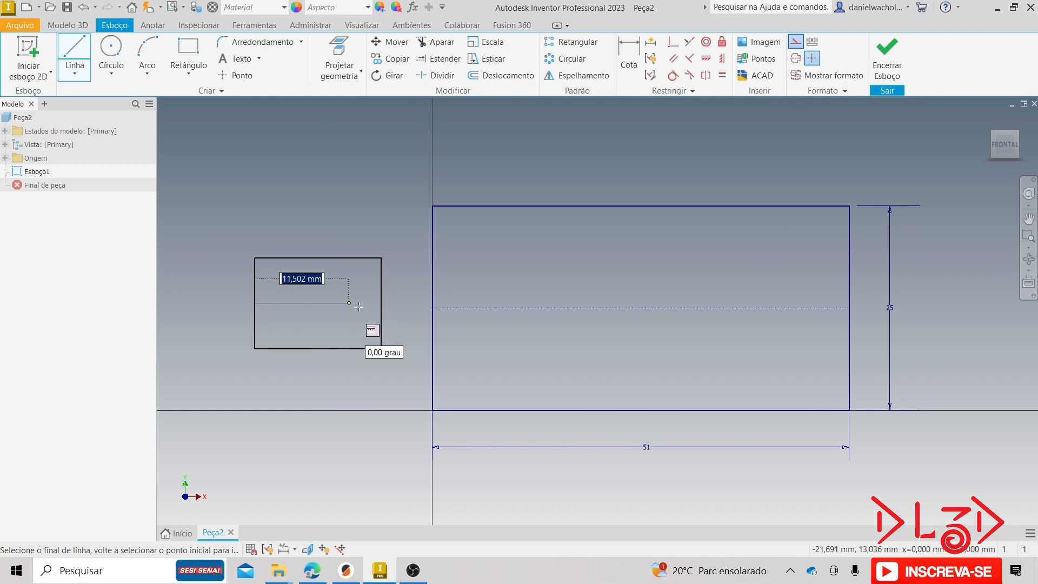
{"action": "left_click", "coordinate": [382, 302]}
{"action": "key", "text": "Escape"}
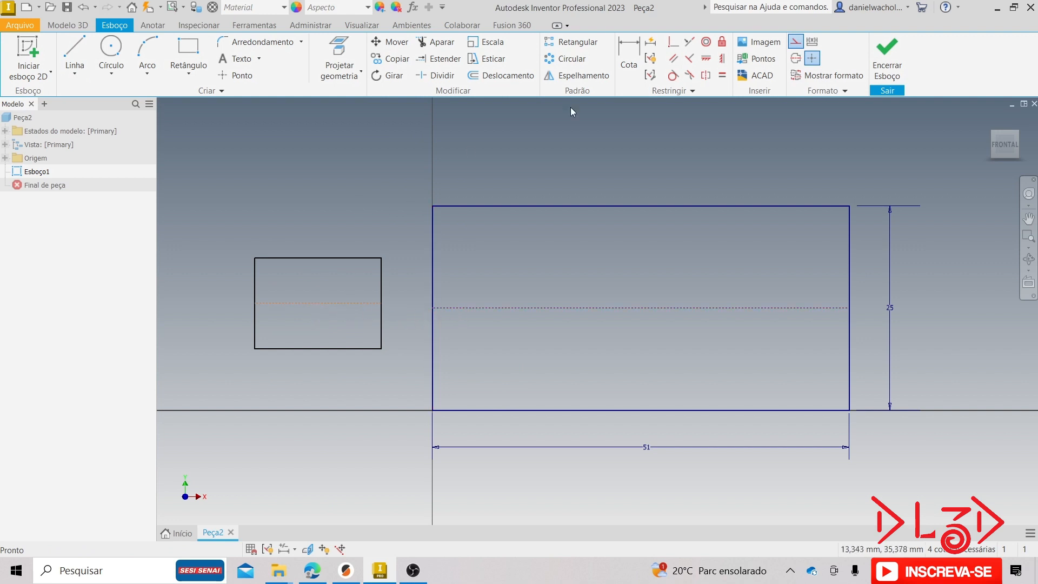
Apply a collinear constraint between the plate's centre construction line and the small rectangle's centre construction line.
{"action": "left_click", "coordinate": [690, 43]}
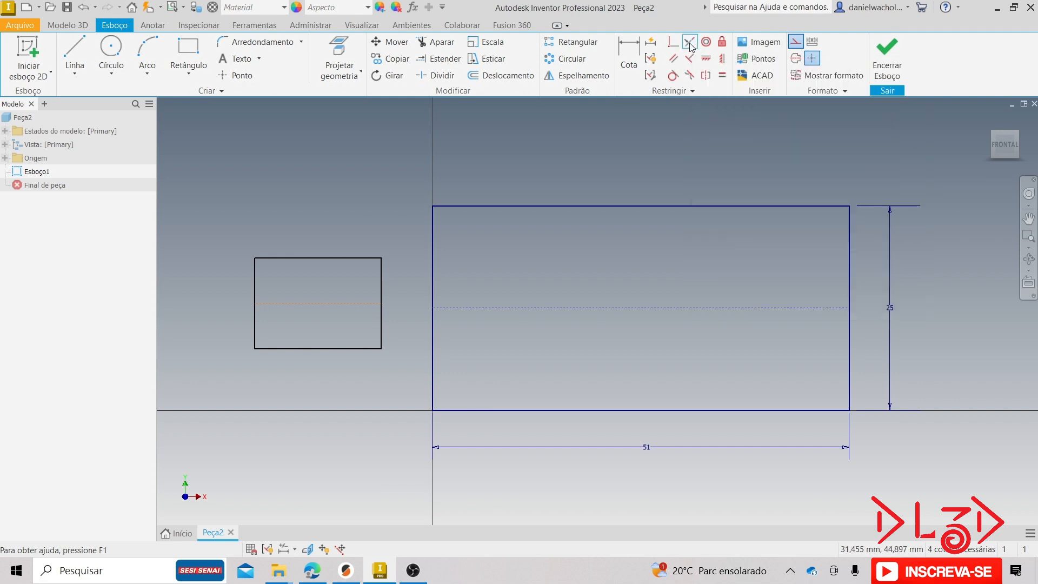
{"action": "left_click", "coordinate": [532, 308]}
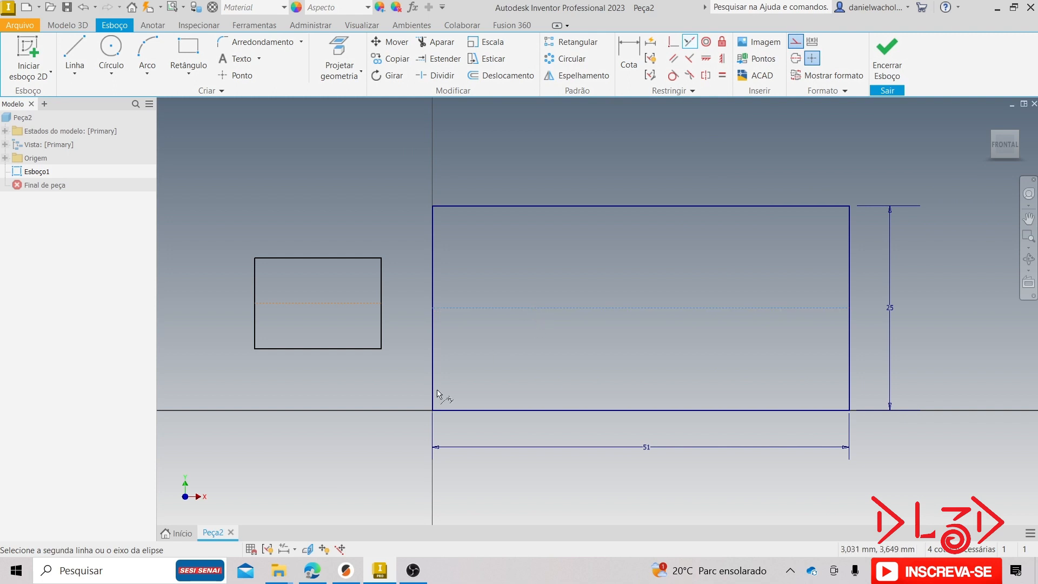
{"action": "left_click", "coordinate": [315, 303]}
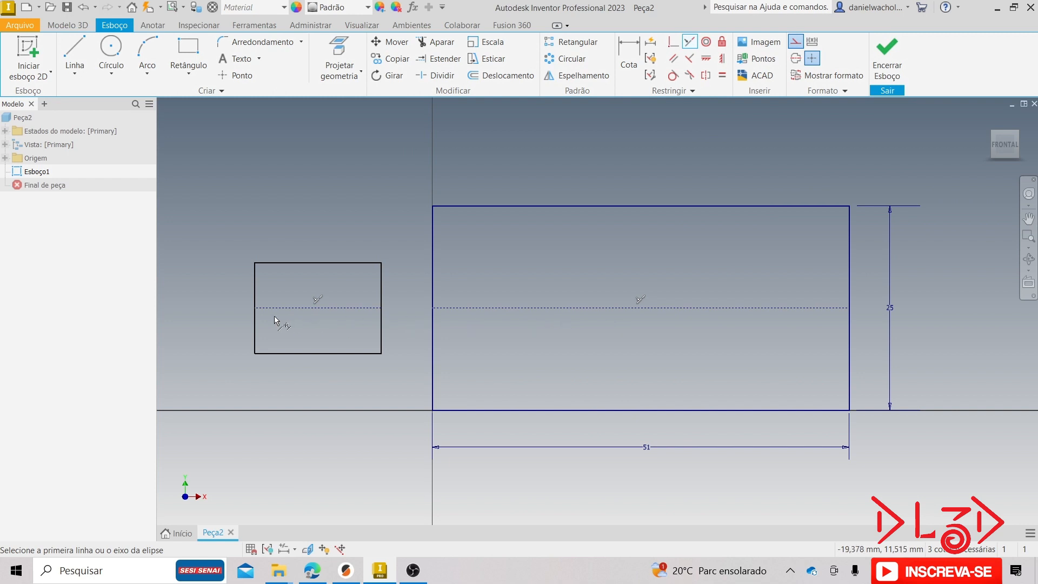
Move the small rectangle inside the plate profile by shifting its right and left edges individually past the plate's left edge.
{"action": "key", "text": "Escape"}
{"action": "mouse_move", "coordinate": [306, 262]}
{"action": "left_mouse_down"}
{"action": "mouse_move", "coordinate": [323, 282]}
{"action": "mouse_move", "coordinate": [324, 252]}
{"action": "mouse_move", "coordinate": [294, 274]}
{"action": "mouse_move", "coordinate": [297, 262]}
{"action": "left_mouse_up"}
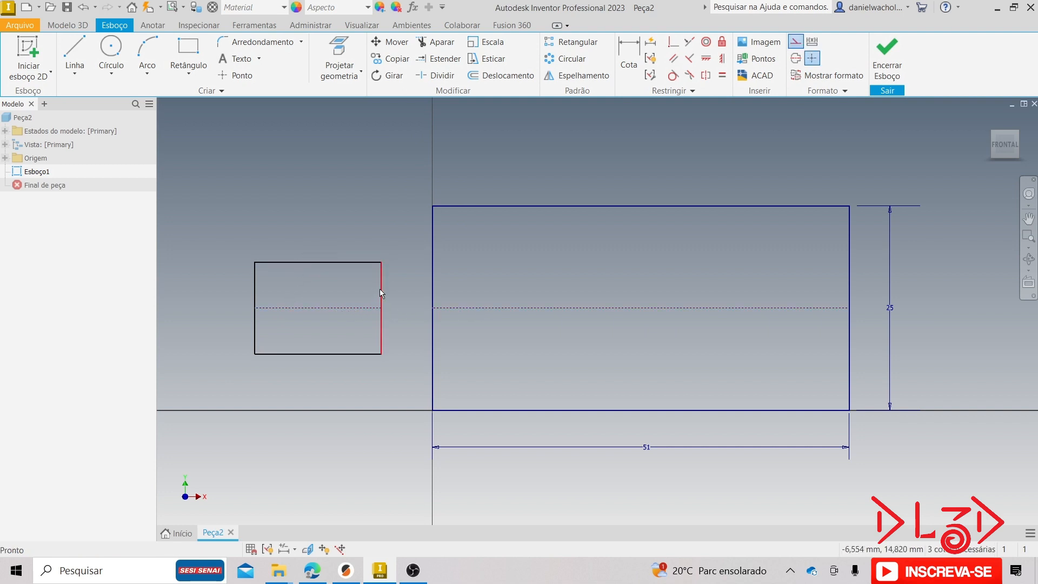
{"action": "left_click_drag", "start_coordinate": [380, 289], "coordinate": [572, 292]}
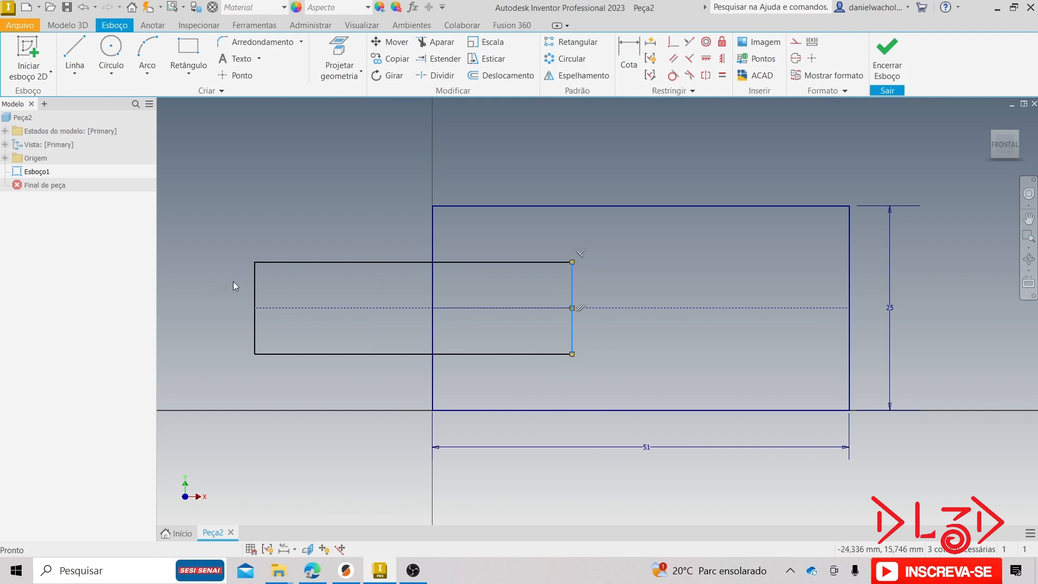
{"action": "left_click_drag", "start_coordinate": [255, 281], "coordinate": [475, 289]}
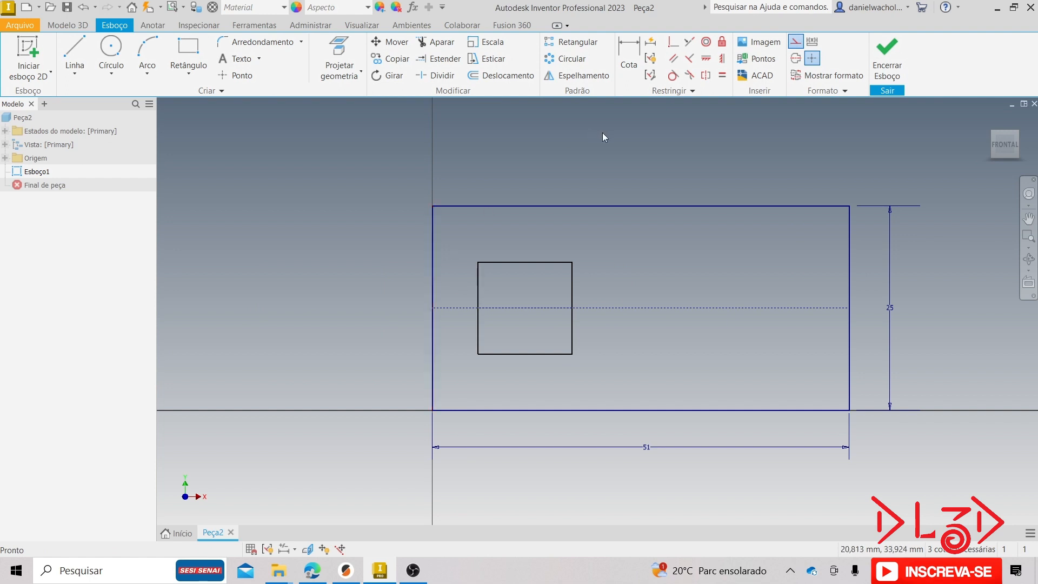
Apply a collinear constraint between the plate's left edge and the small rectangle's left edge.
{"action": "left_click", "coordinate": [689, 42]}
{"action": "left_click", "coordinate": [434, 274]}
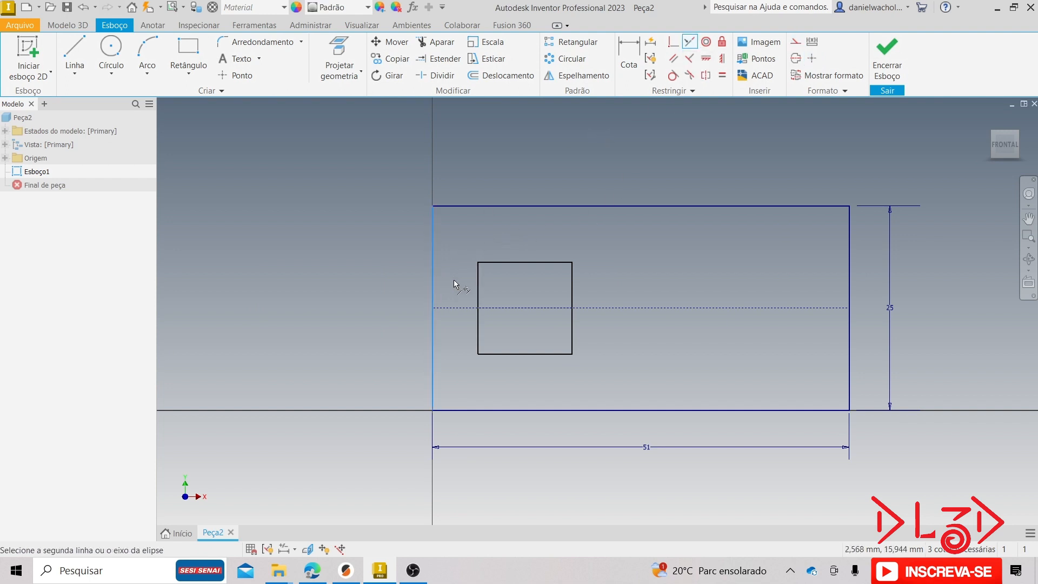
{"action": "left_click", "coordinate": [477, 281]}
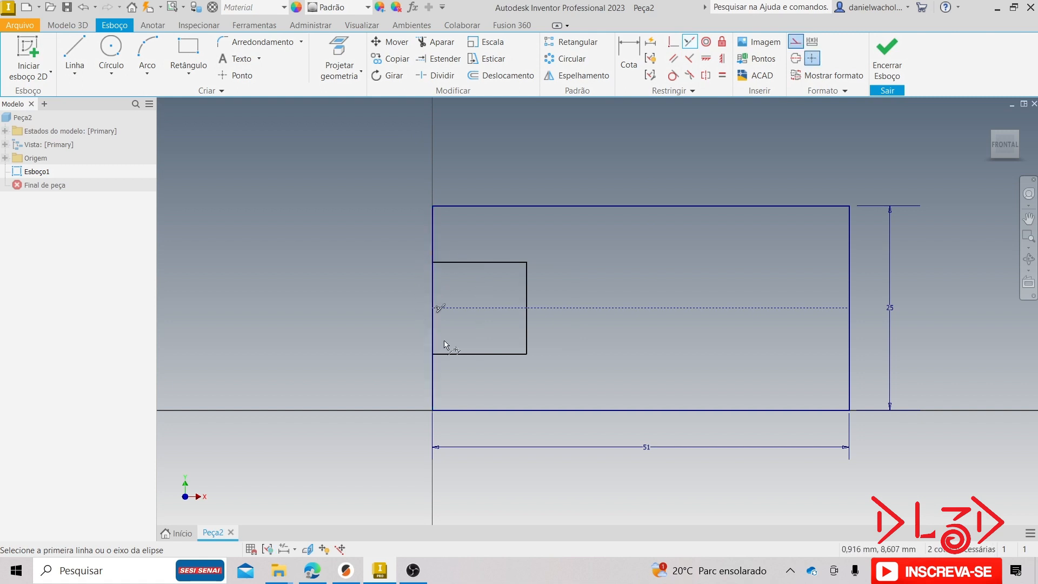
{"action": "key", "text": "Escape"}
Dimension the small rectangle's horizontal length as 15 mm, checking the value in the reference drawing.
{"action": "middle_click_drag", "start_coordinate": [462, 308], "coordinate": [418, 329]}
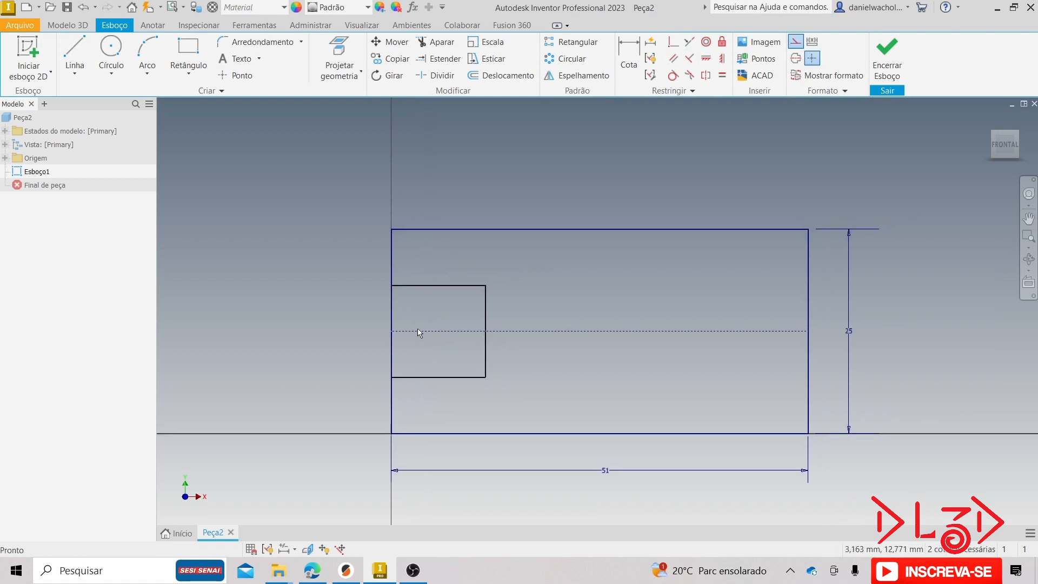
{"action": "key", "text": "d"}
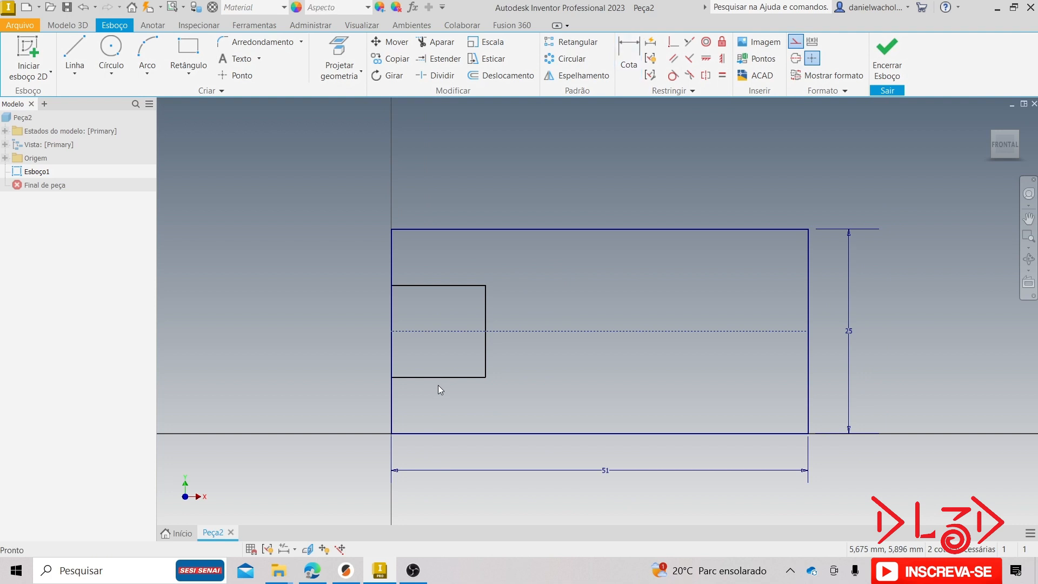
{"action": "left_click", "coordinate": [427, 378]}
{"action": "left_click", "coordinate": [429, 400]}
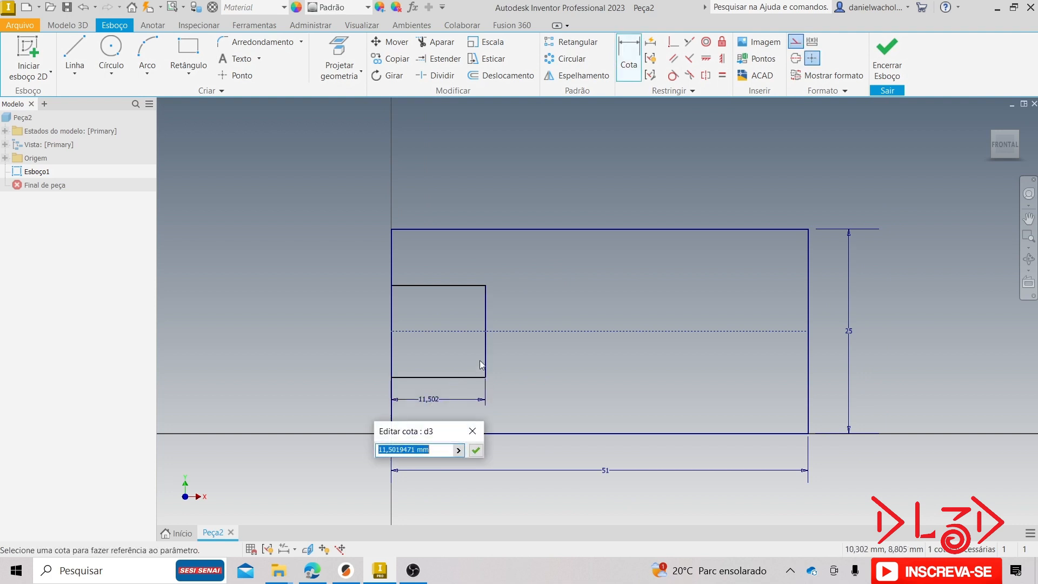
{"action": "left_click", "coordinate": [313, 570]}
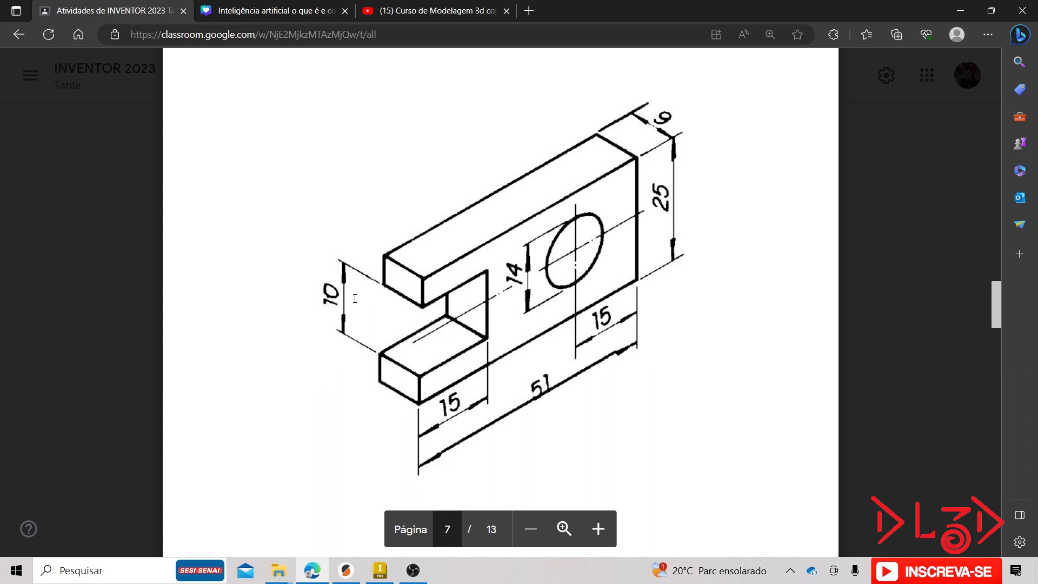
{"action": "left_click", "coordinate": [380, 571]}
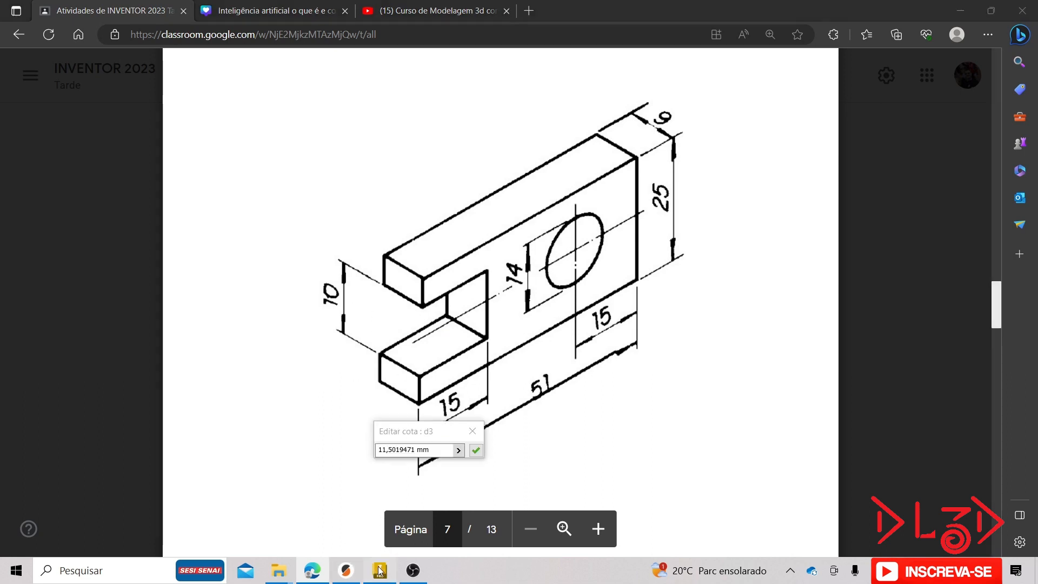
{"action": "type", "text": "15"}
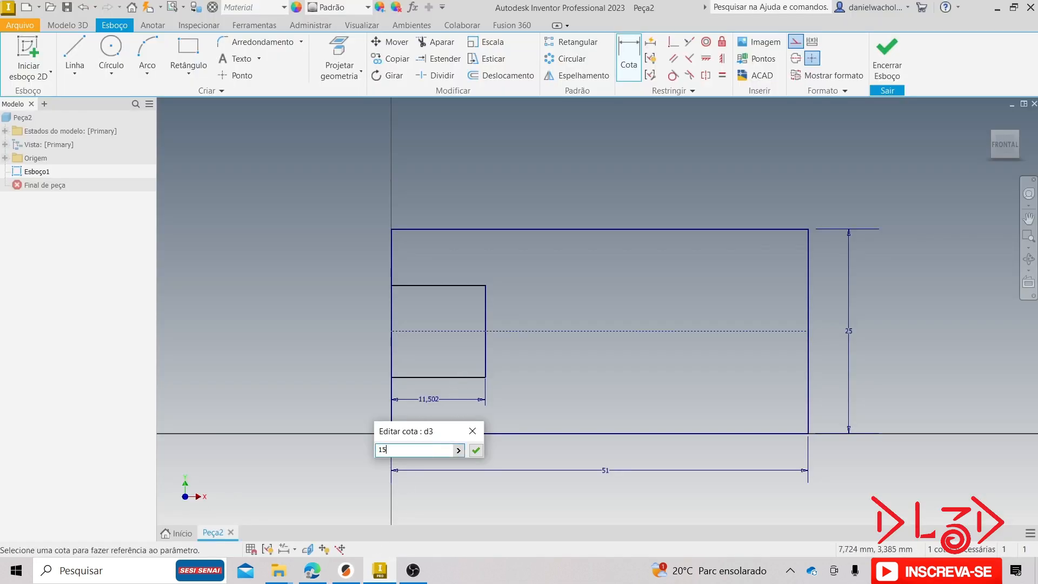
{"action": "key", "text": "Return"}
Dimension the small rectangle's height as 10 mm at its right edge.
{"action": "left_click", "coordinate": [514, 362]}
{"action": "left_click", "coordinate": [534, 352]}
{"action": "type", "text": "10"}
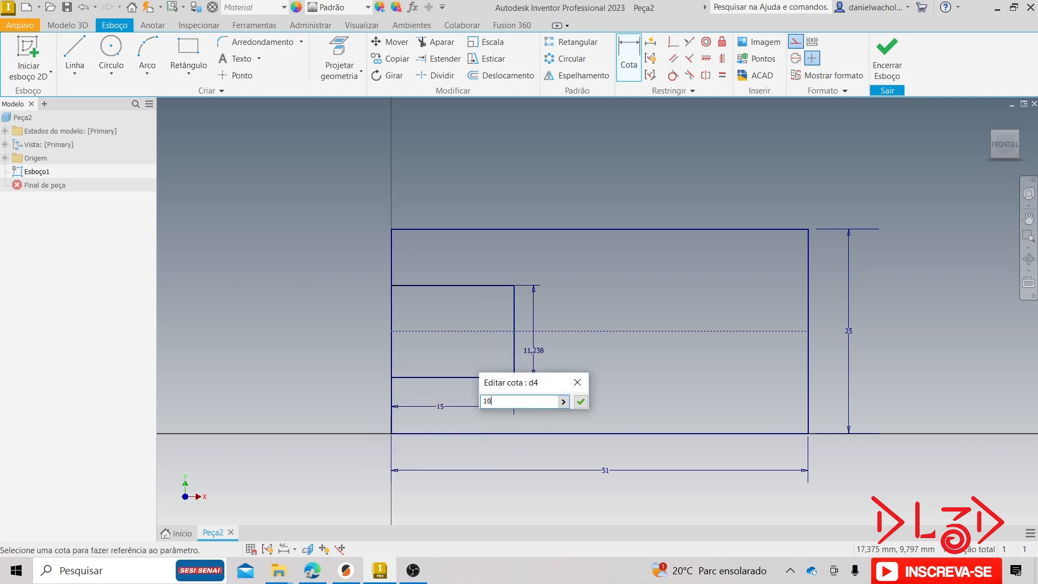
{"action": "key", "text": "Return"}
{"action": "key", "text": "Escape"}
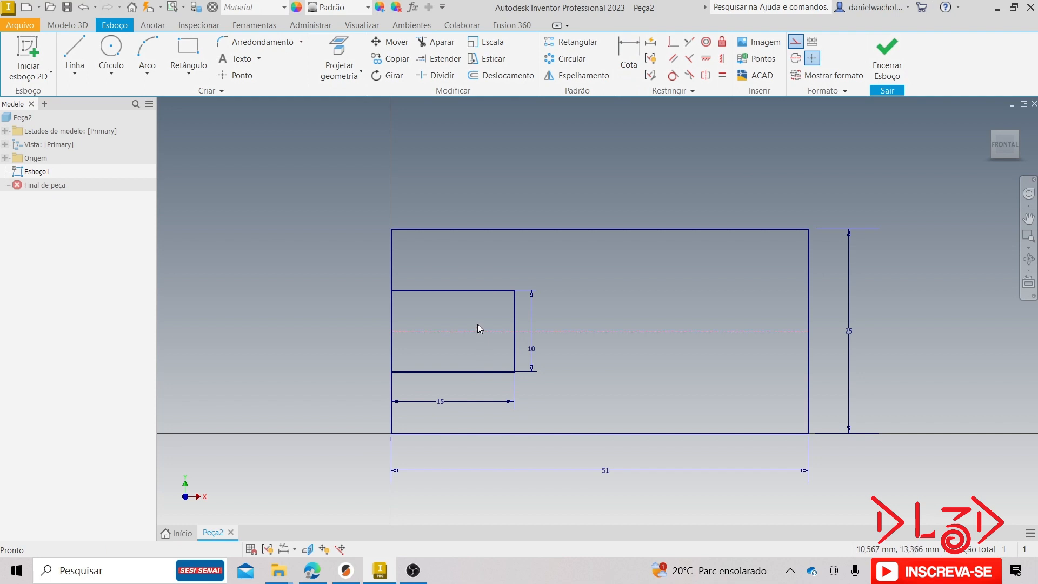
Draw a circle about 14.5 mm in diameter in construction format, centred on the plate's centre line towards the right end.
{"action": "middle_click_drag", "start_coordinate": [706, 362], "coordinate": [684, 367]}
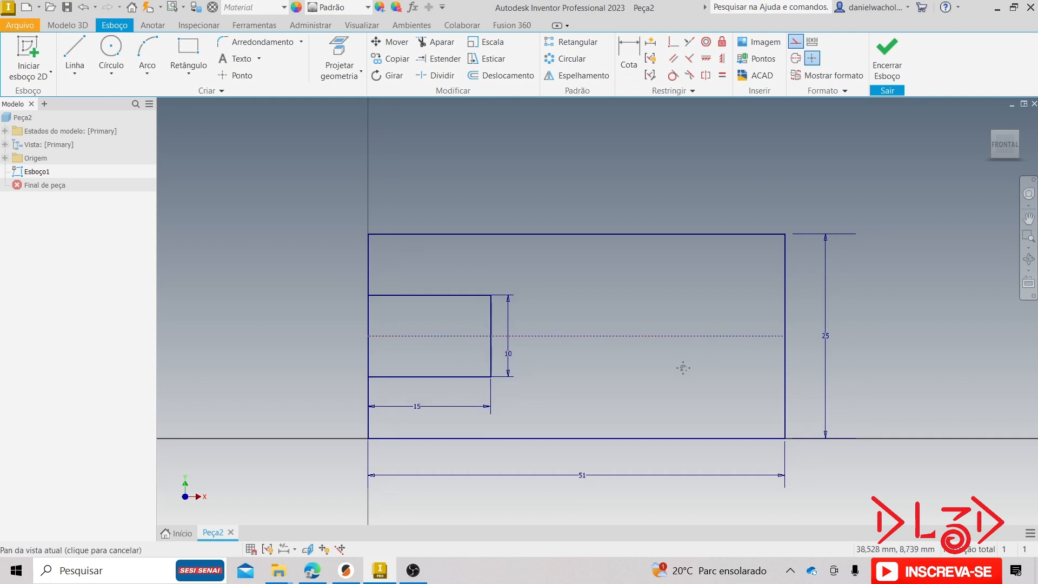
{"action": "left_click", "coordinate": [111, 51]}
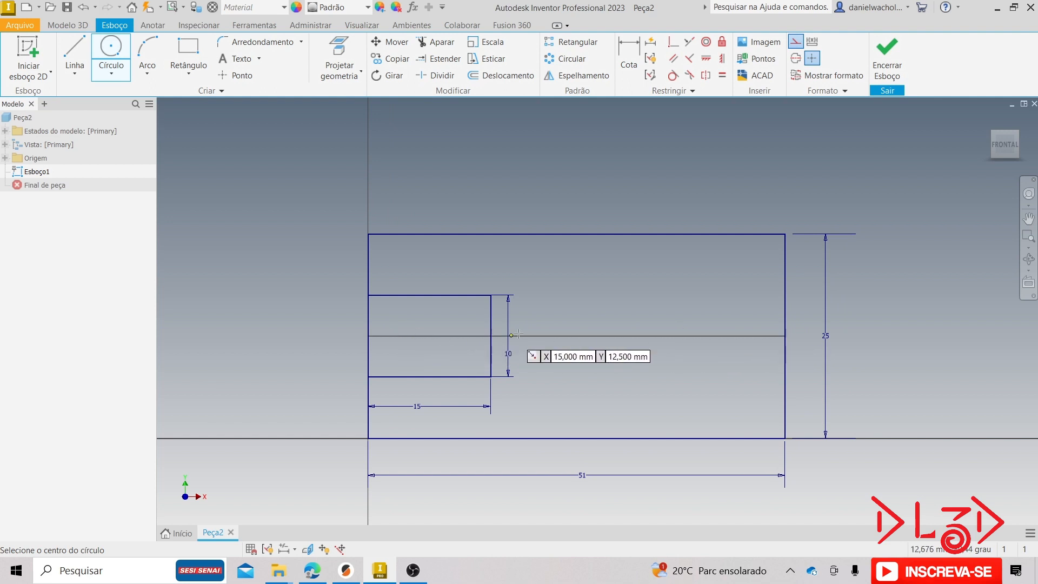
{"action": "left_click", "coordinate": [679, 336]}
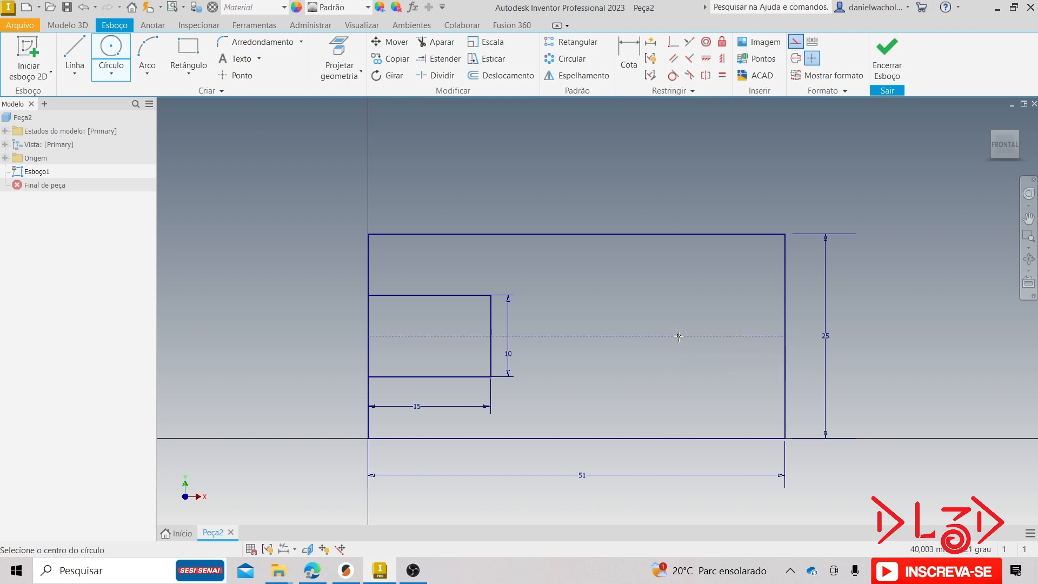
{"action": "left_click", "coordinate": [731, 310]}
{"action": "key", "text": "Escape"}
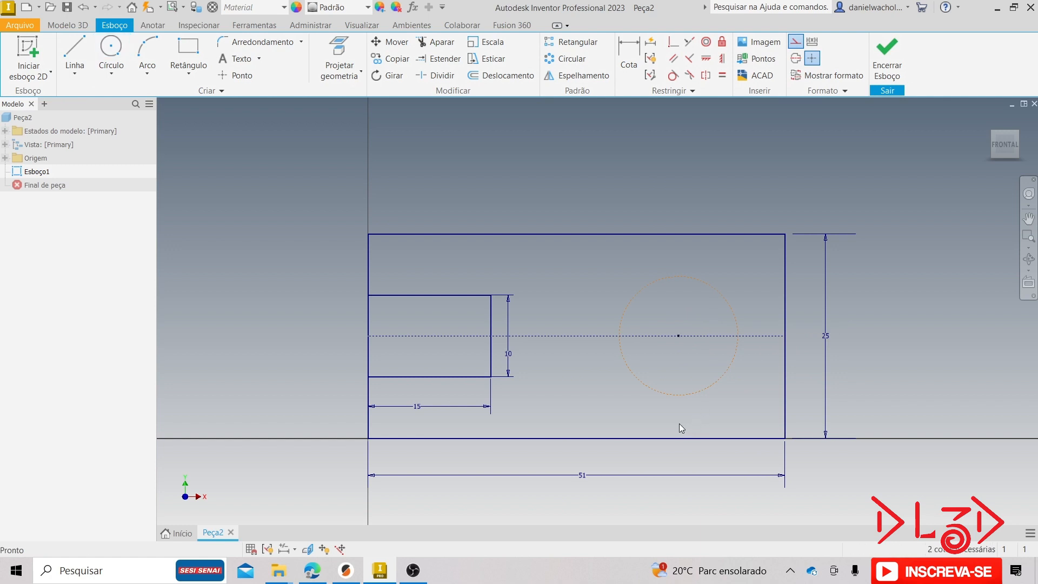
Convert the circle from construction format to normal sketch geometry.
{"action": "middle_click_drag", "start_coordinate": [679, 423], "coordinate": [610, 425]}
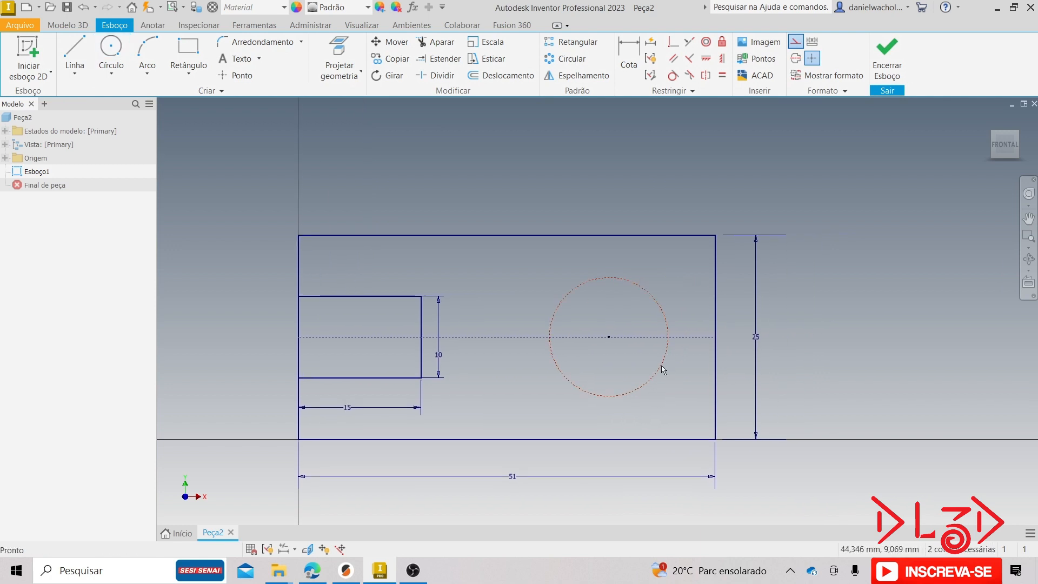
{"action": "left_click", "coordinate": [596, 395]}
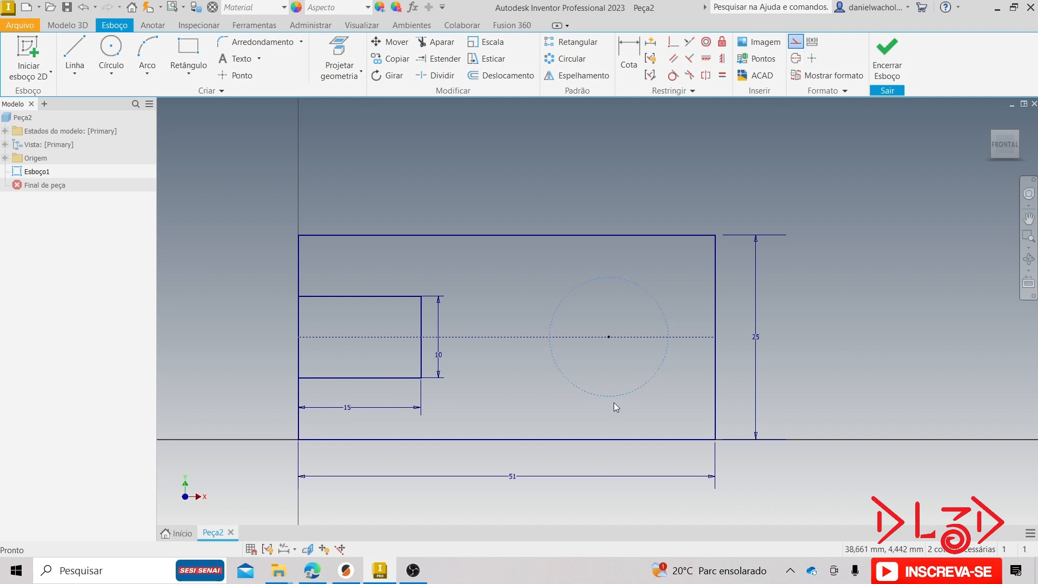
{"action": "left_click", "coordinate": [797, 43]}
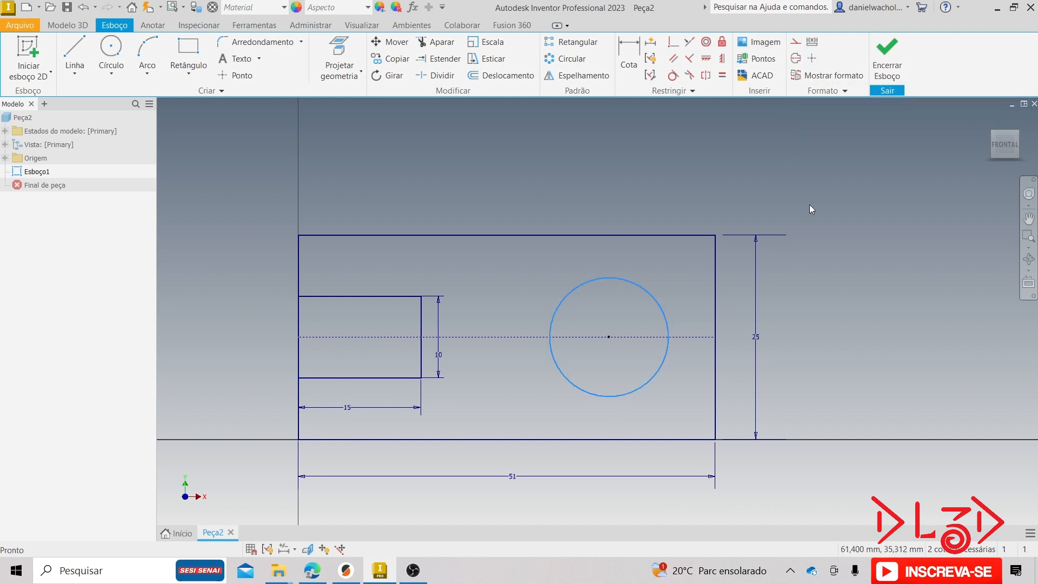
{"action": "left_click", "coordinate": [863, 361]}
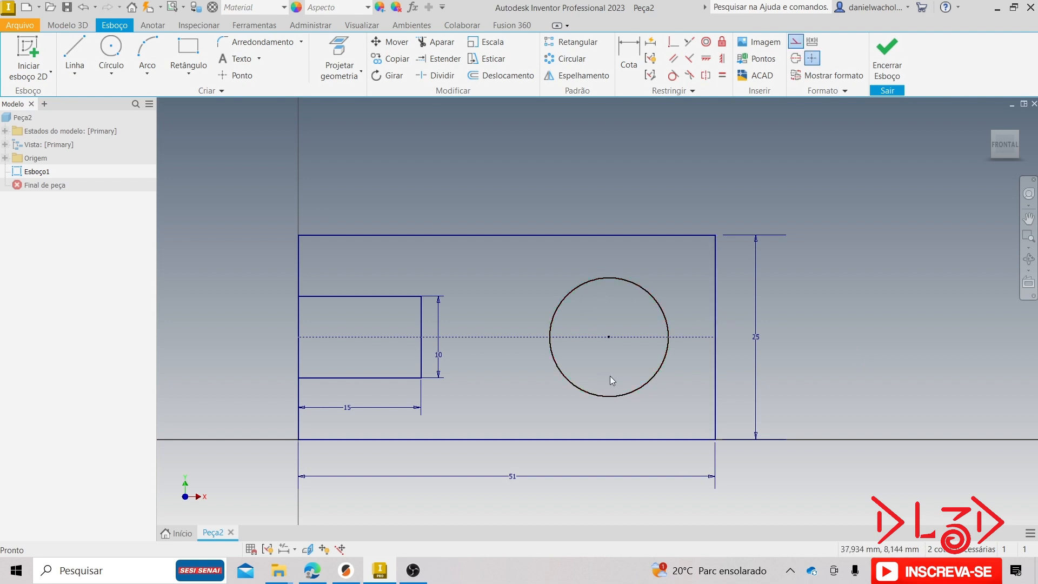
Check the hole size in the reference drawing and dimension the circle's diameter as 14 mm.
{"action": "middle_click_drag", "start_coordinate": [615, 386], "coordinate": [596, 386]}
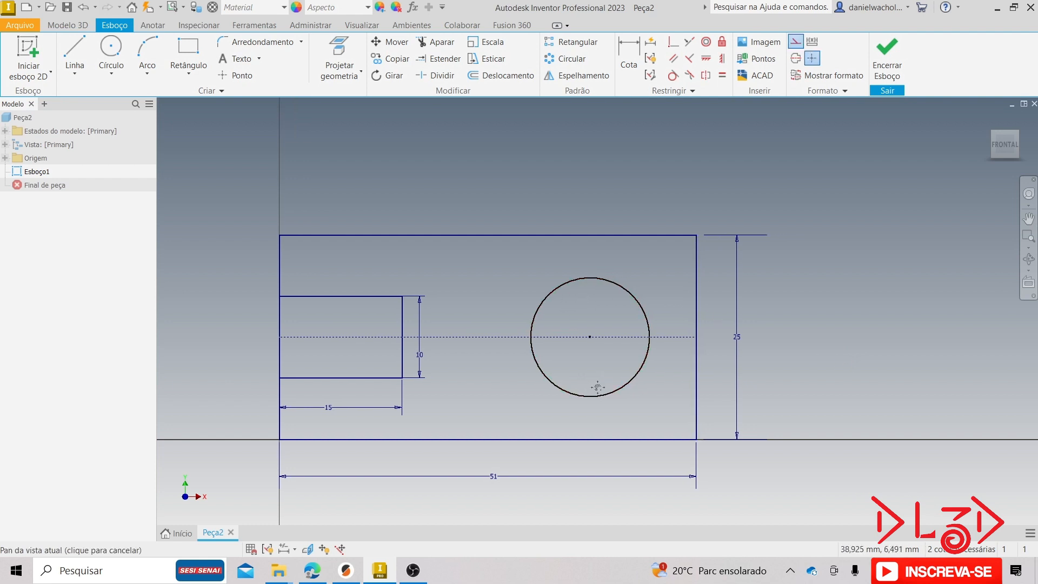
{"action": "left_click", "coordinate": [306, 568]}
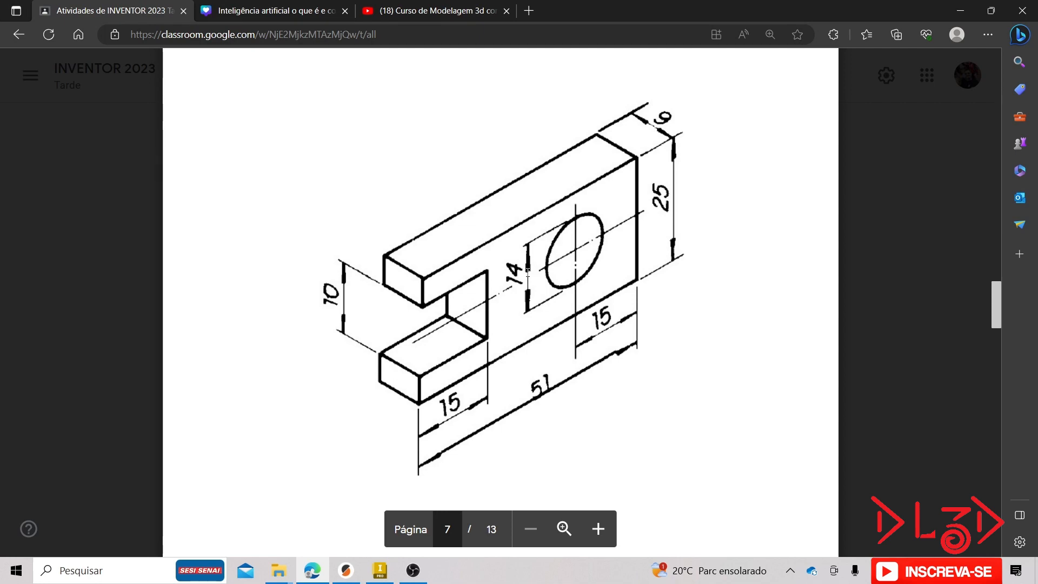
{"action": "left_click", "coordinate": [387, 575]}
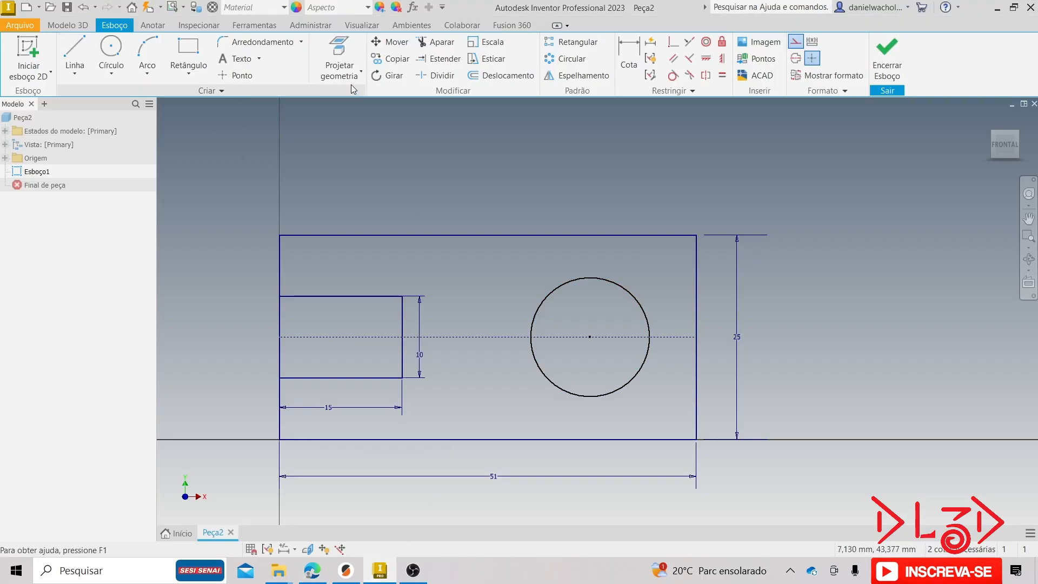
{"action": "key", "text": "d"}
{"action": "left_click", "coordinate": [547, 296]}
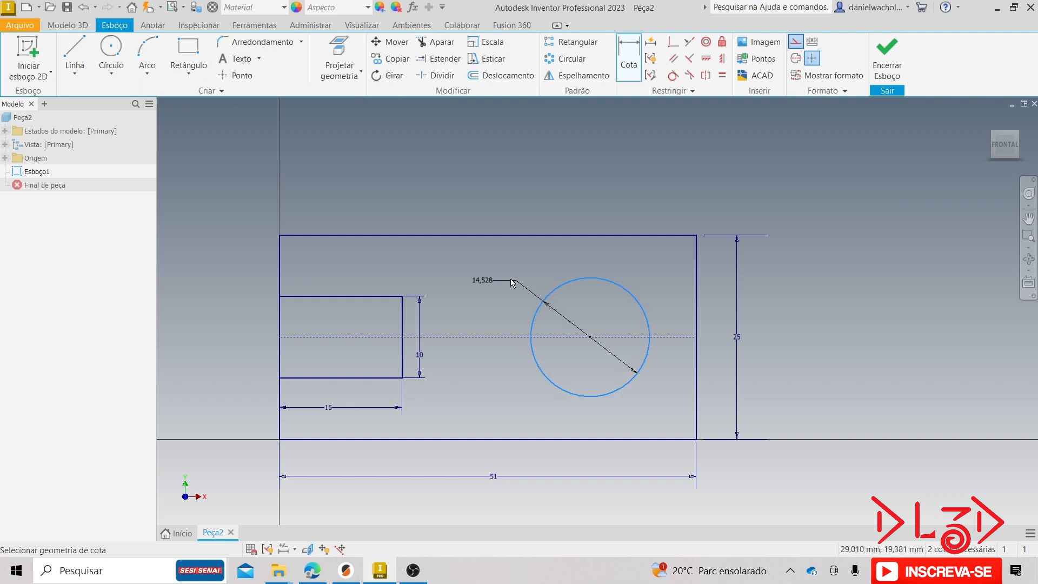
{"action": "left_click", "coordinate": [512, 277]}
{"action": "type", "text": "4"}
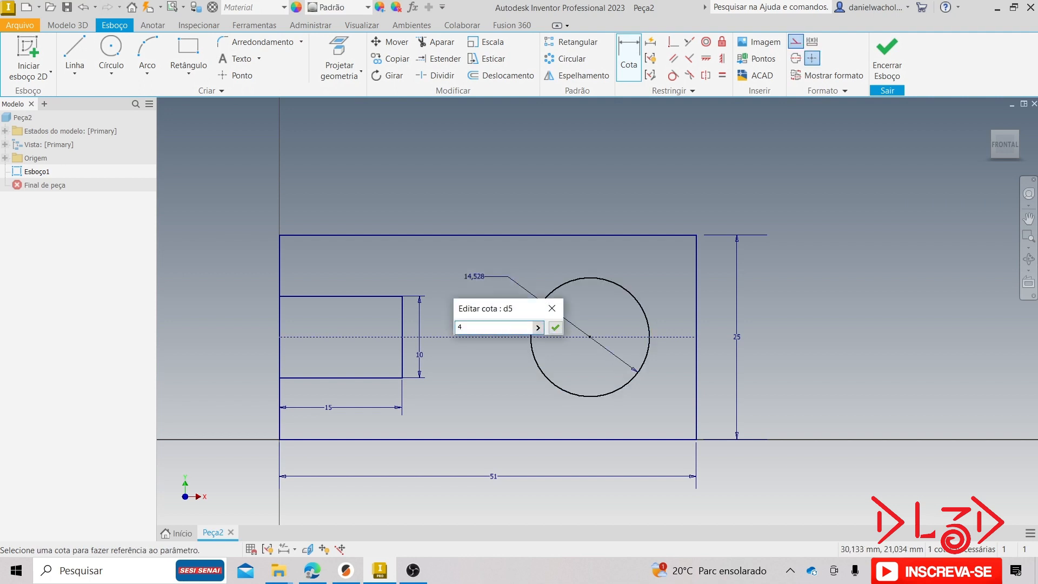
{"action": "key", "text": "Return"}
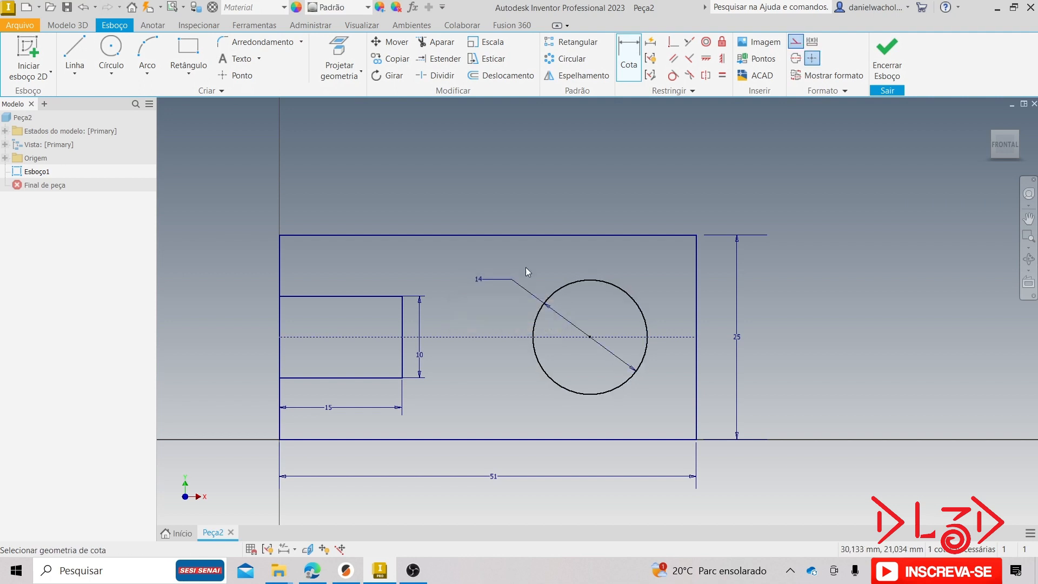
{"action": "key", "text": "Escape"}
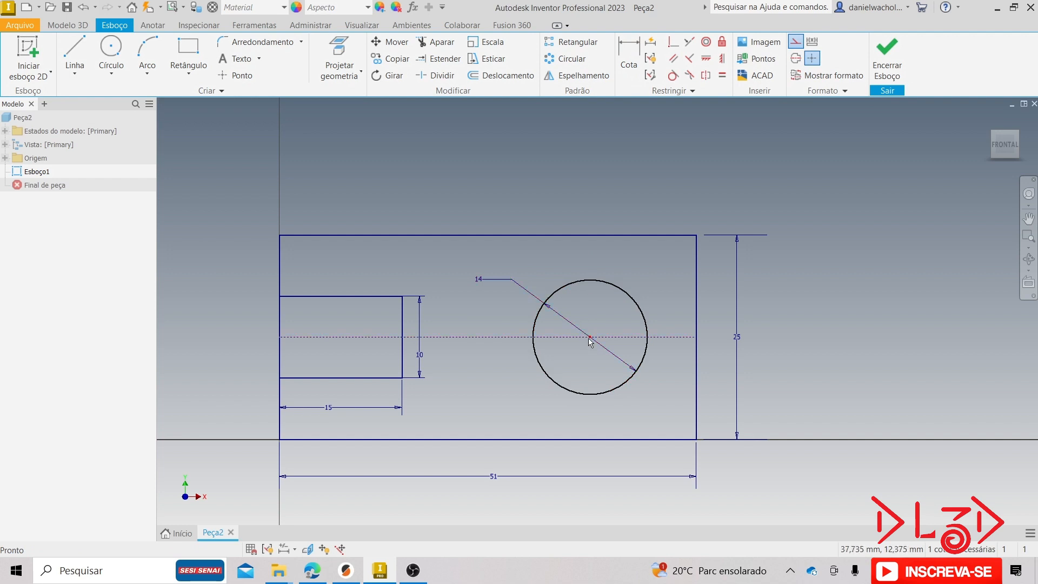
Slide the circle along the plate's centre line and dimension its centre 15 mm from the plate's right edge, per the reference drawing.
{"action": "left_click_drag", "start_coordinate": [589, 338], "coordinate": [561, 354]}
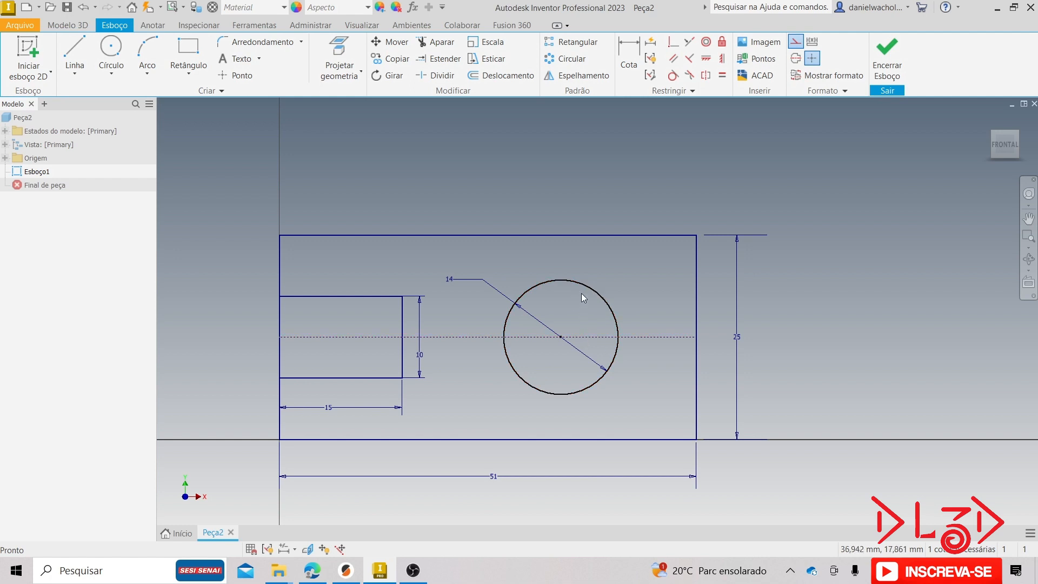
{"action": "left_click_drag", "start_coordinate": [564, 339], "coordinate": [592, 339]}
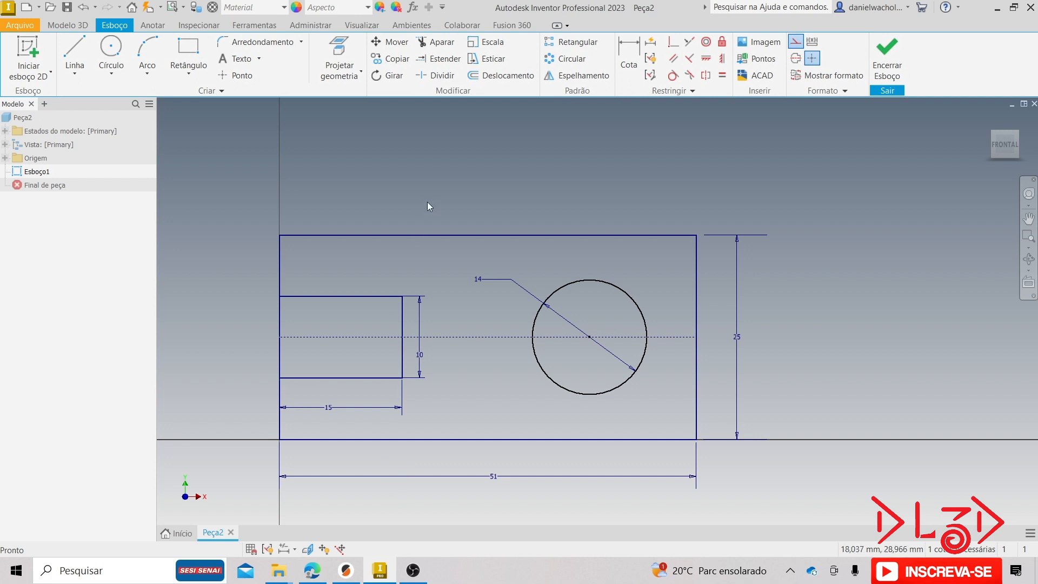
{"action": "left_click", "coordinate": [626, 59]}
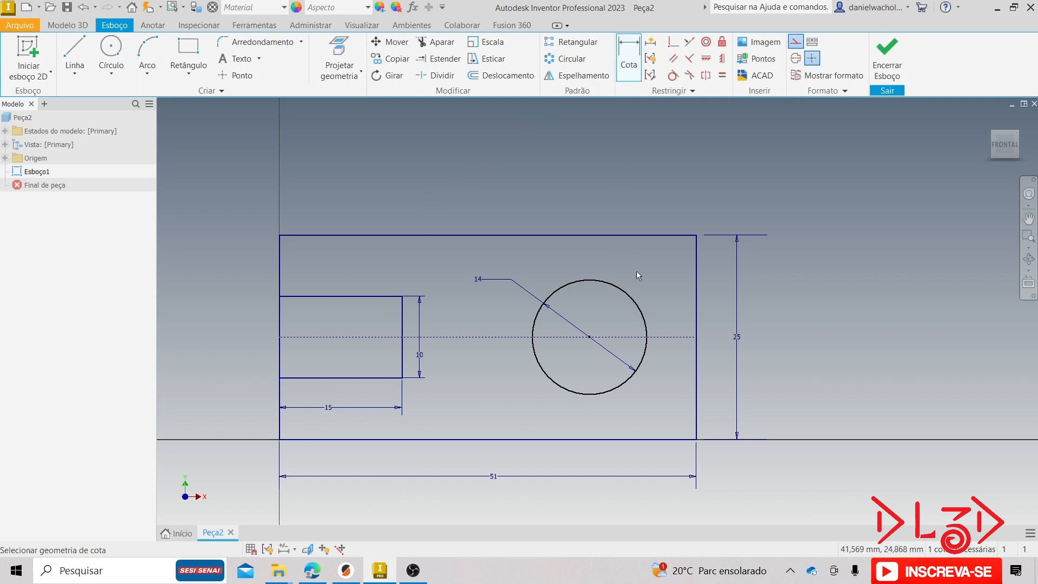
{"action": "left_click", "coordinate": [696, 272]}
{"action": "left_click", "coordinate": [590, 337]}
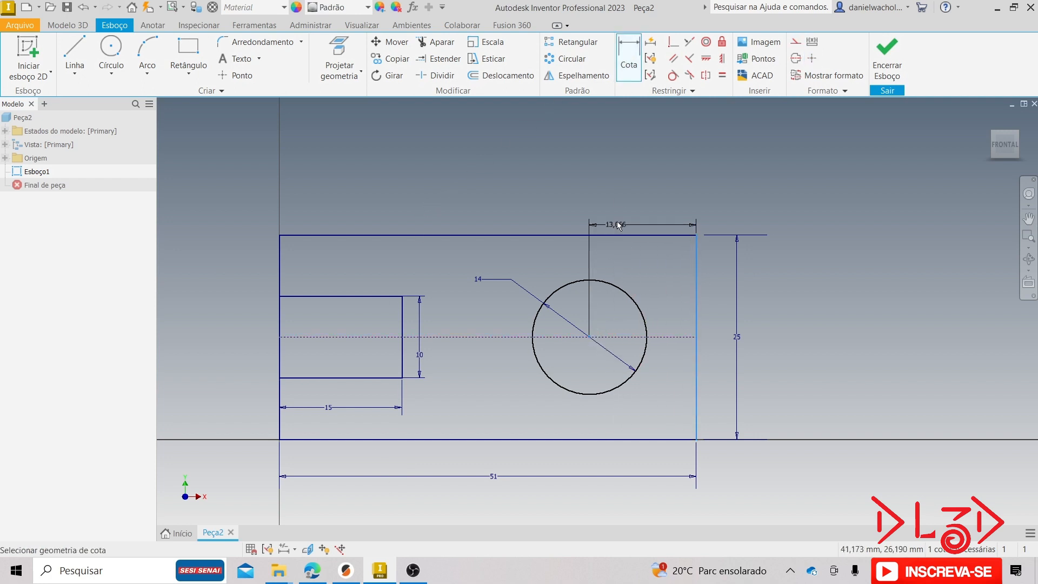
{"action": "left_click", "coordinate": [633, 209]}
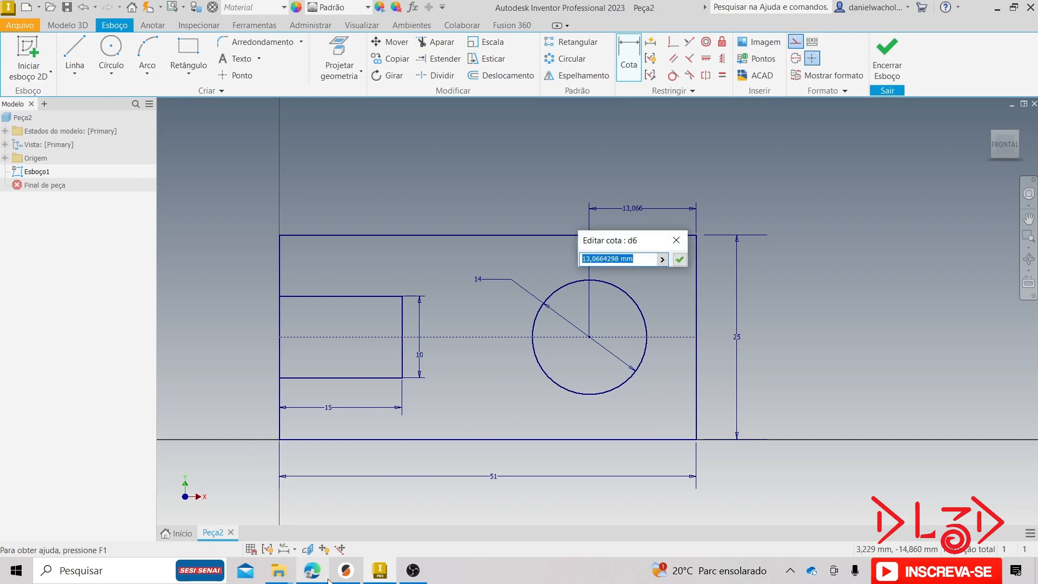
{"action": "left_click", "coordinate": [312, 571]}
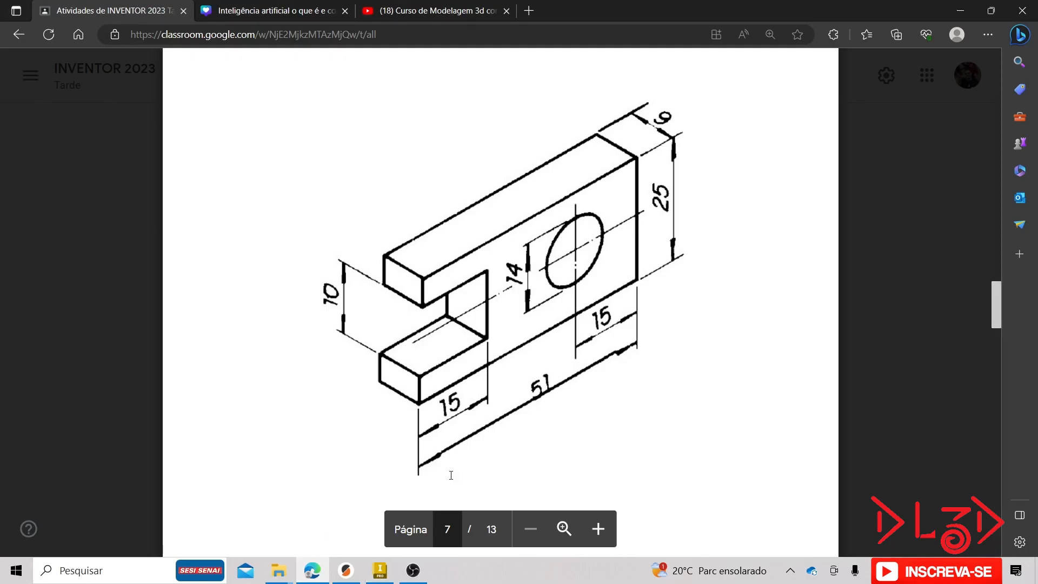
{"action": "left_click", "coordinate": [380, 570]}
{"action": "type", "text": "15"}
{"action": "key", "text": "Return"}
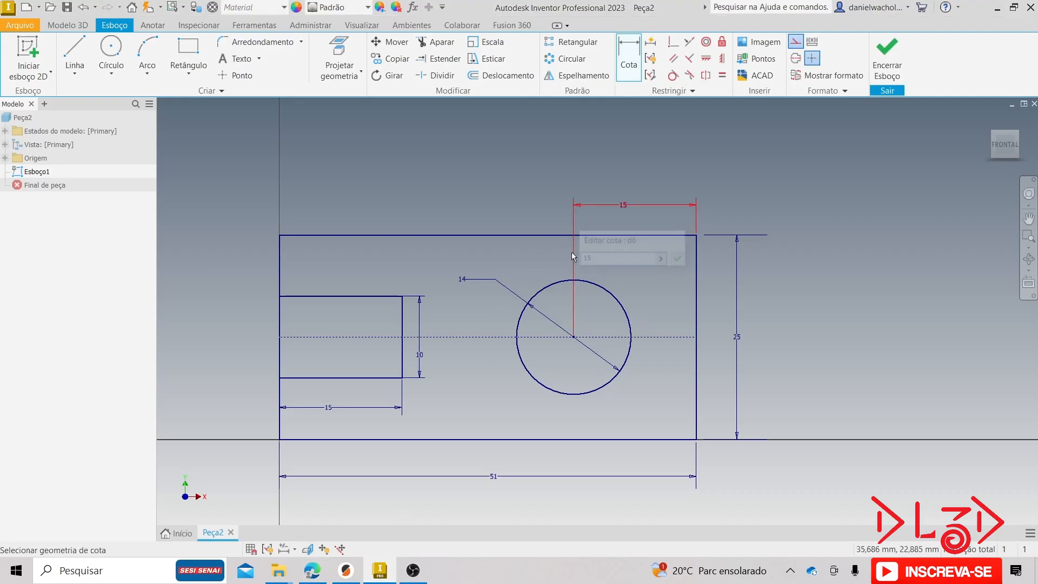
End the dimensioning and finish the plate's sketch.
{"action": "key", "text": "Escape"}
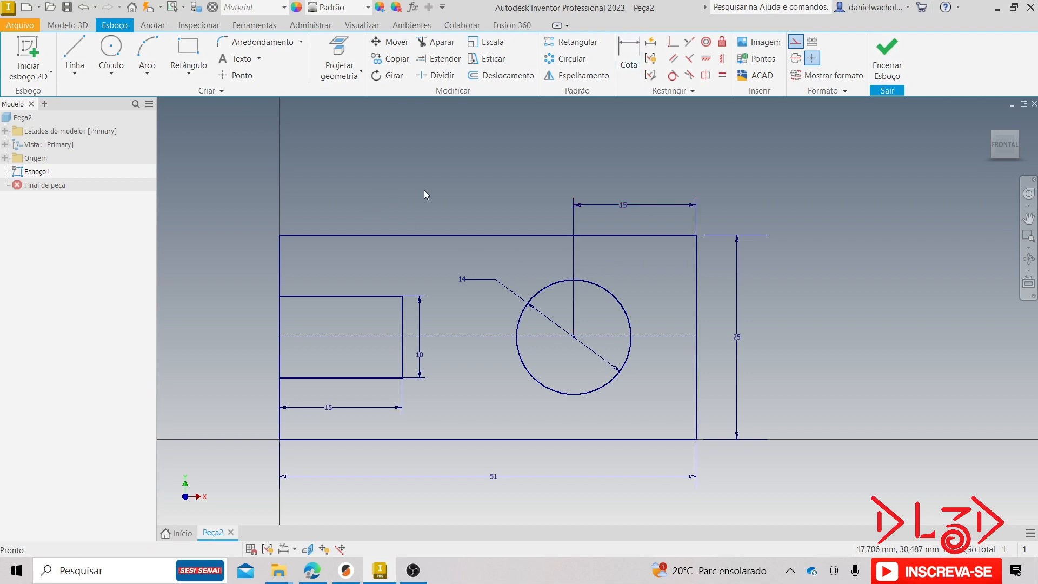
{"action": "middle_click_drag", "start_coordinate": [450, 196], "coordinate": [440, 196]}
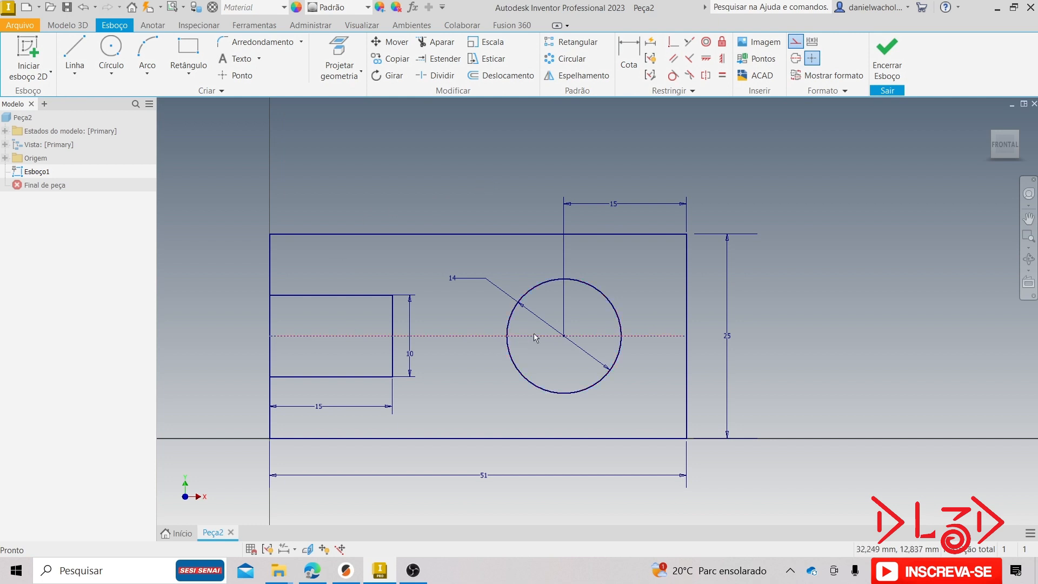
{"action": "scroll", "coordinate": [557, 358], "scroll_direction": "down", "scroll_amount": 3}
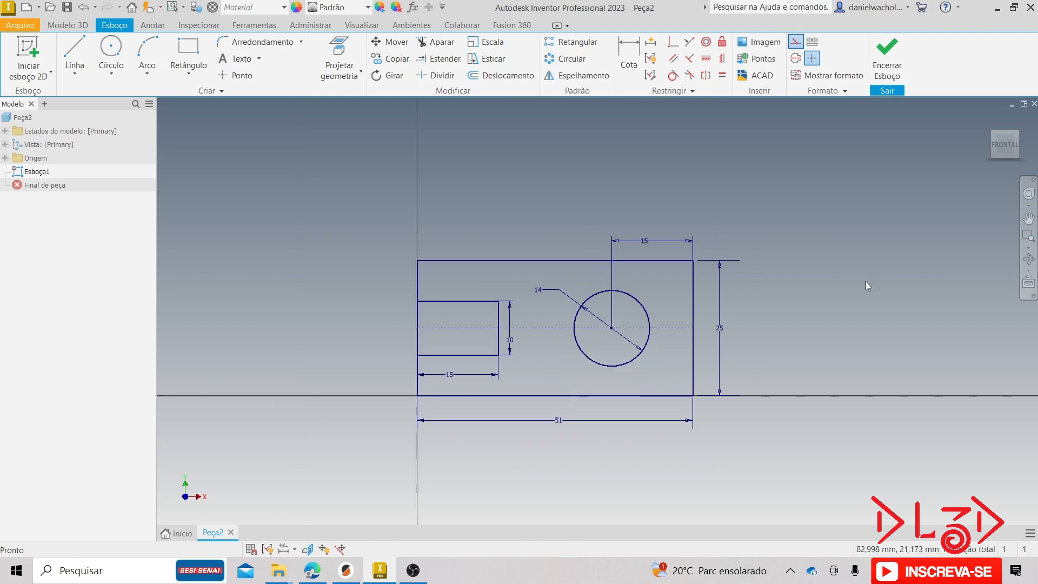
{"action": "middle_click_drag", "start_coordinate": [676, 306], "coordinate": [679, 301]}
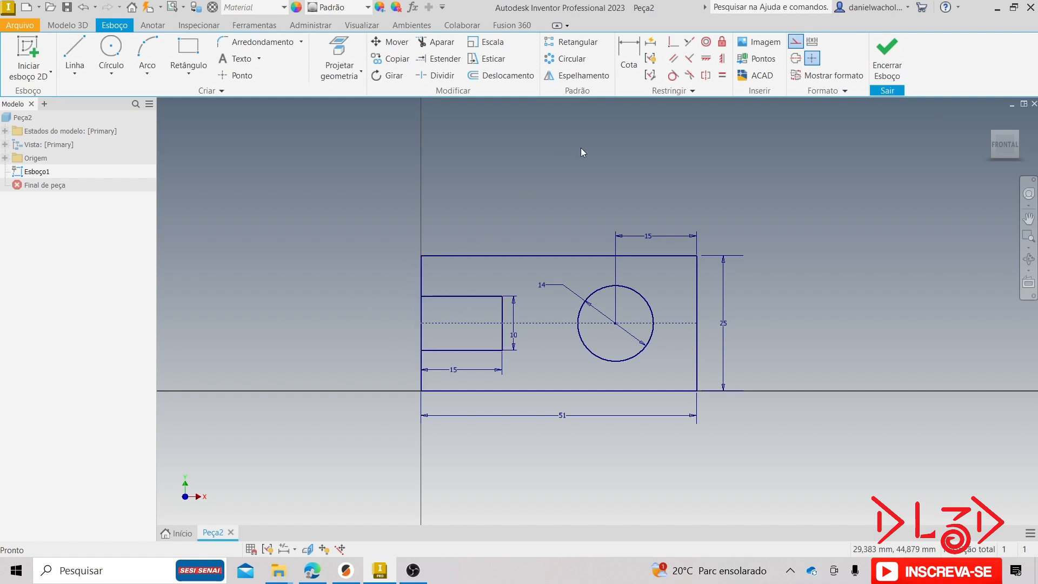
{"action": "left_click", "coordinate": [887, 57]}
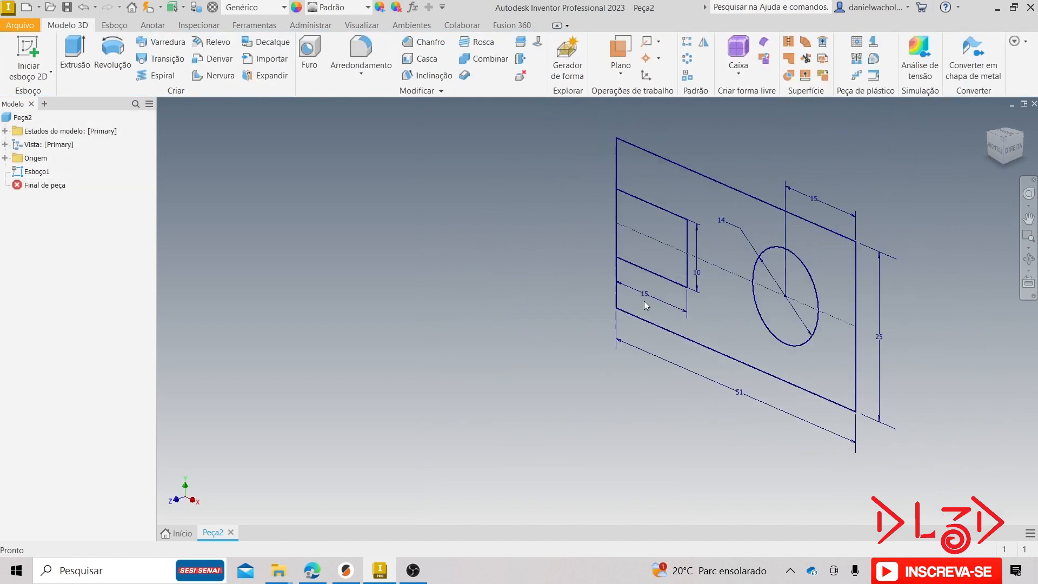
{"action": "left_click", "coordinate": [78, 64]}
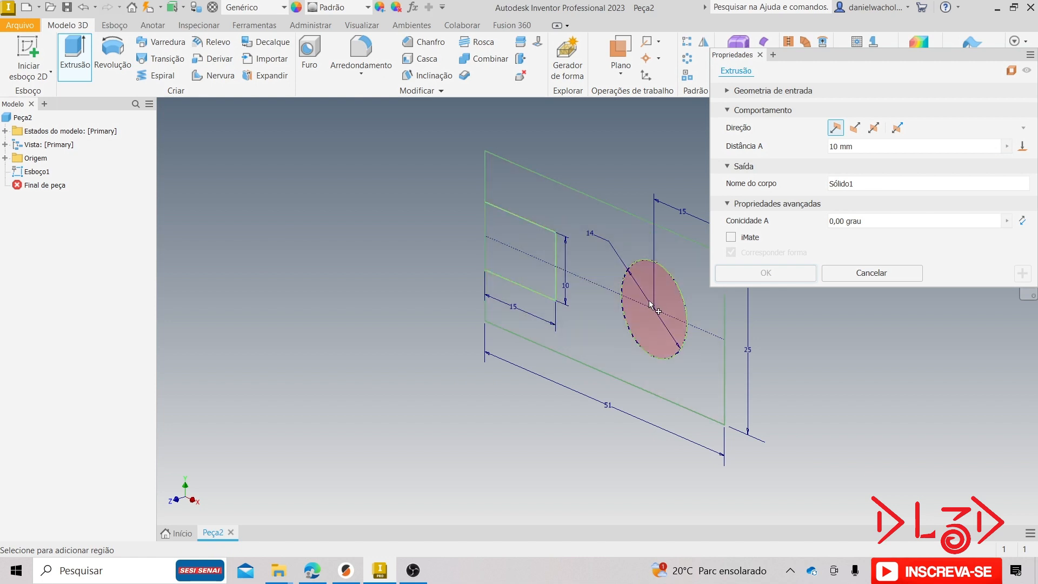
{"action": "left_click", "coordinate": [601, 234]}
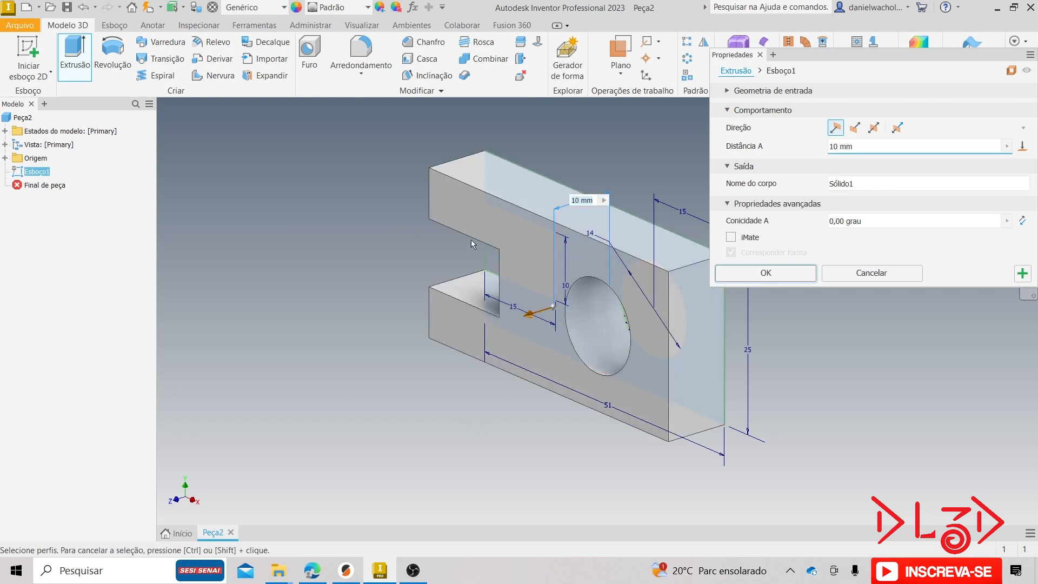
{"action": "mouse_move", "coordinate": [365, 336]}
{"action": "middle_mouse_down", "text": "shift"}
{"action": "mouse_move", "coordinate": [407, 296]}
{"action": "mouse_move", "coordinate": [345, 307]}
{"action": "mouse_move", "coordinate": [383, 331]}
{"action": "mouse_move", "coordinate": [322, 320]}
{"action": "middle_mouse_up", "text": "shift"}
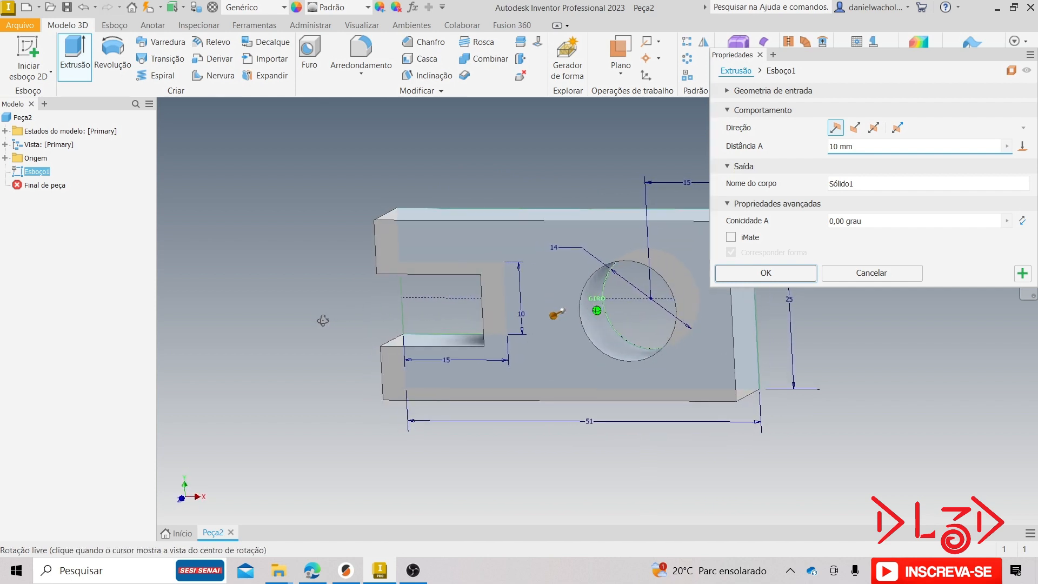
{"action": "key", "text": "Return"}
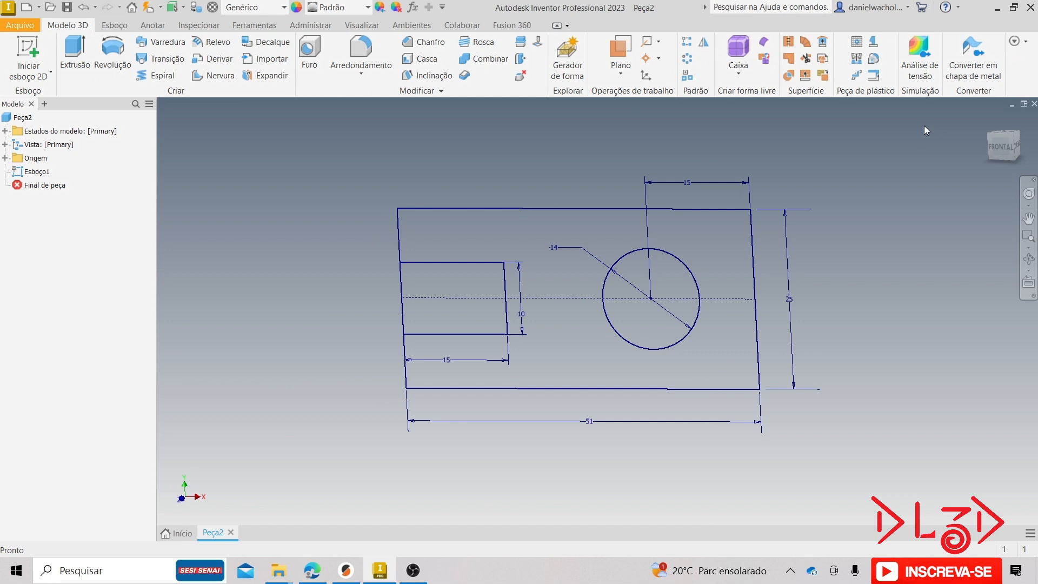
Return to the front view and reopen the plate's sketch for editing.
{"action": "left_click", "coordinate": [1000, 146]}
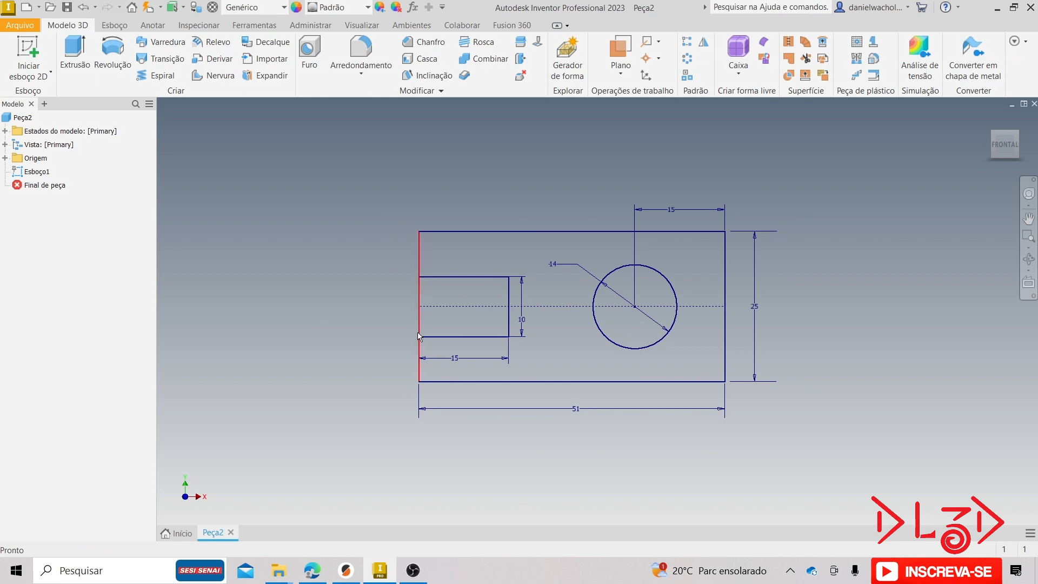
{"action": "middle_click_drag", "start_coordinate": [367, 343], "coordinate": [342, 352]}
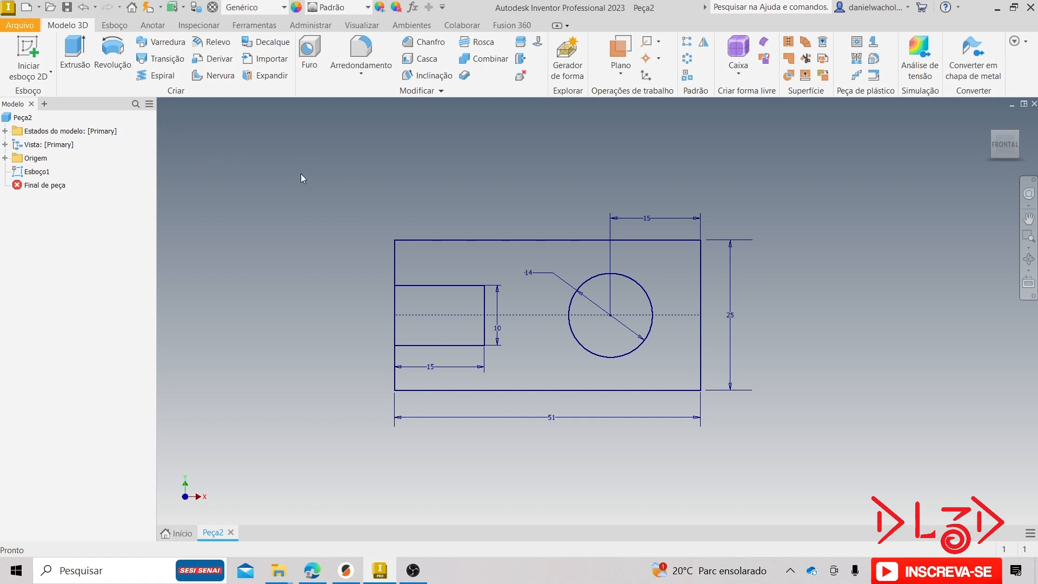
{"action": "right_click", "coordinate": [26, 174]}
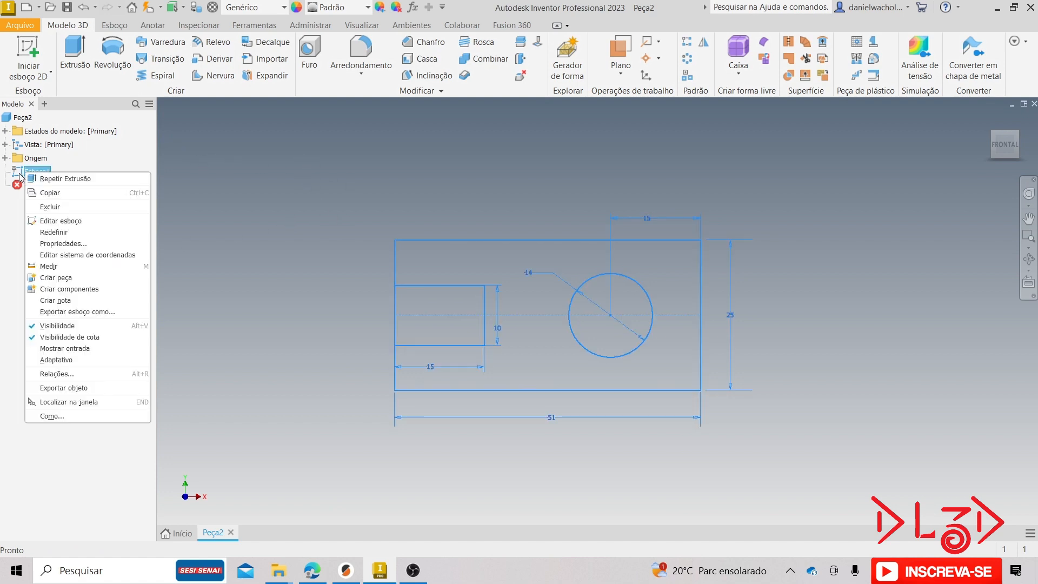
{"action": "left_click", "coordinate": [42, 221]}
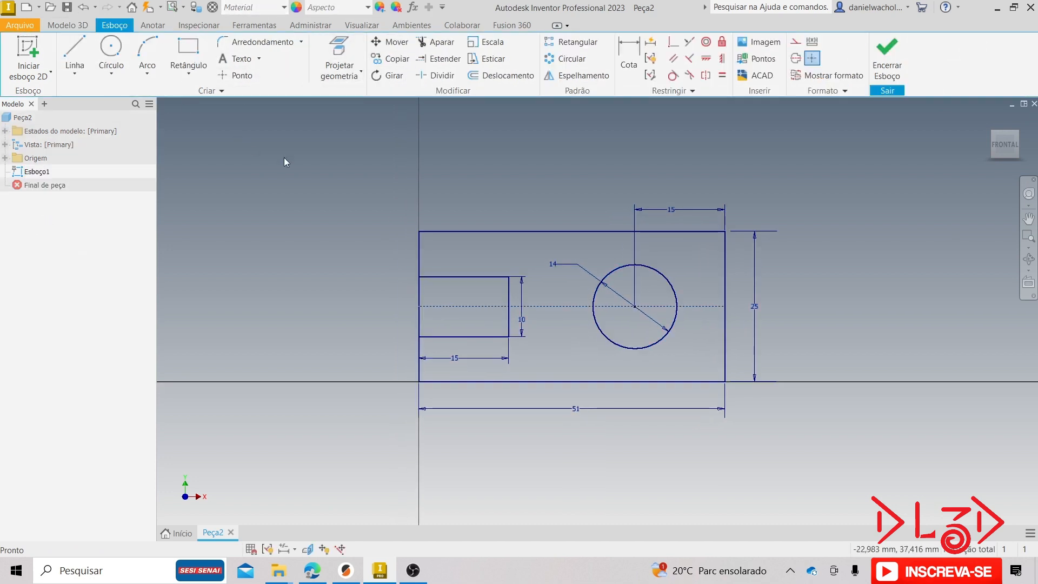
Trim the upper half of the plate's left edge across the slot opening and try to trim the lower half.
{"action": "middle_click_drag", "start_coordinate": [510, 151], "coordinate": [488, 154]}
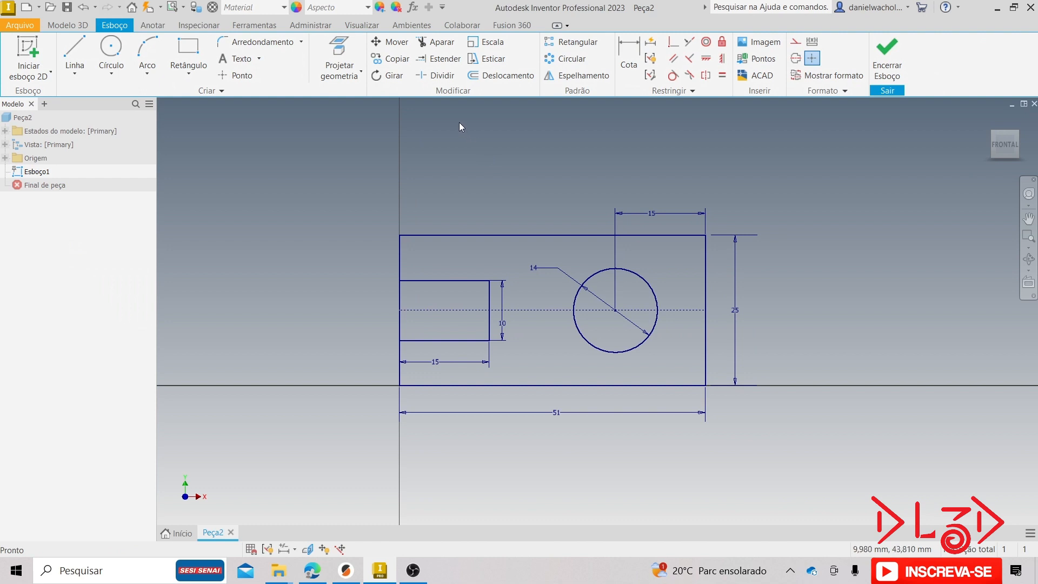
{"action": "left_click", "coordinate": [433, 49]}
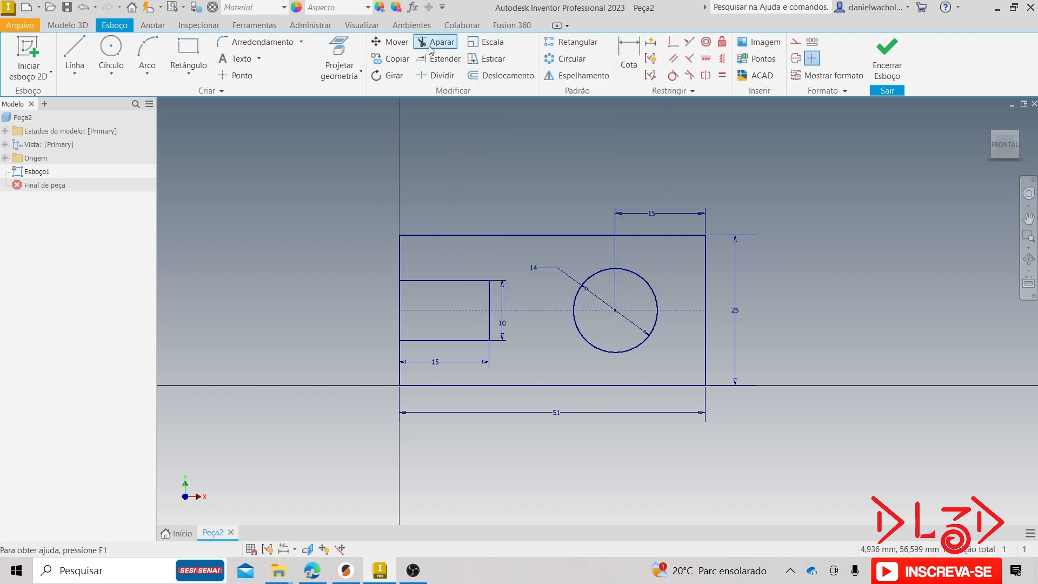
{"action": "left_click", "coordinate": [401, 295]}
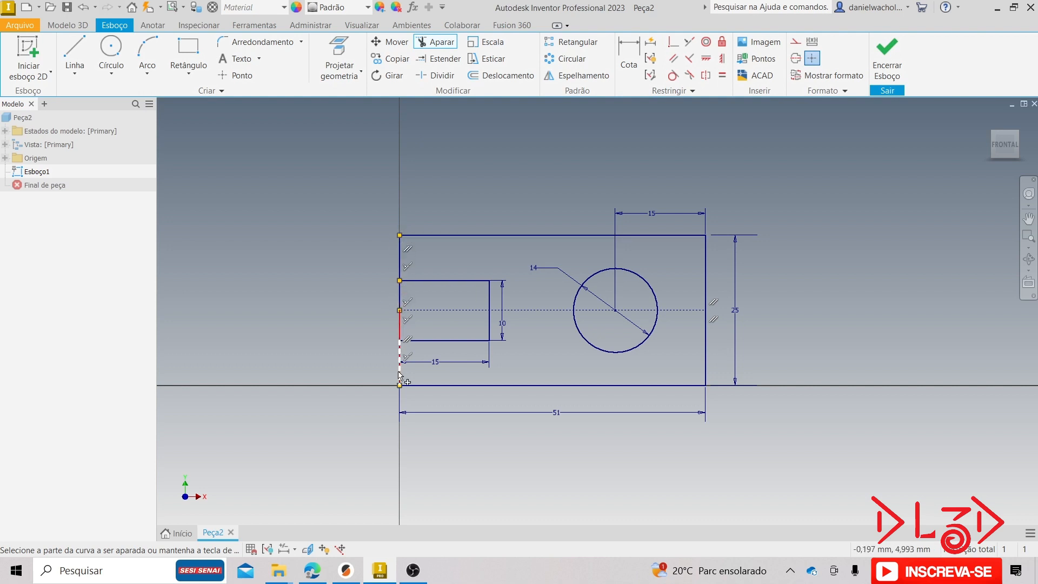
{"action": "left_click", "coordinate": [399, 297]}
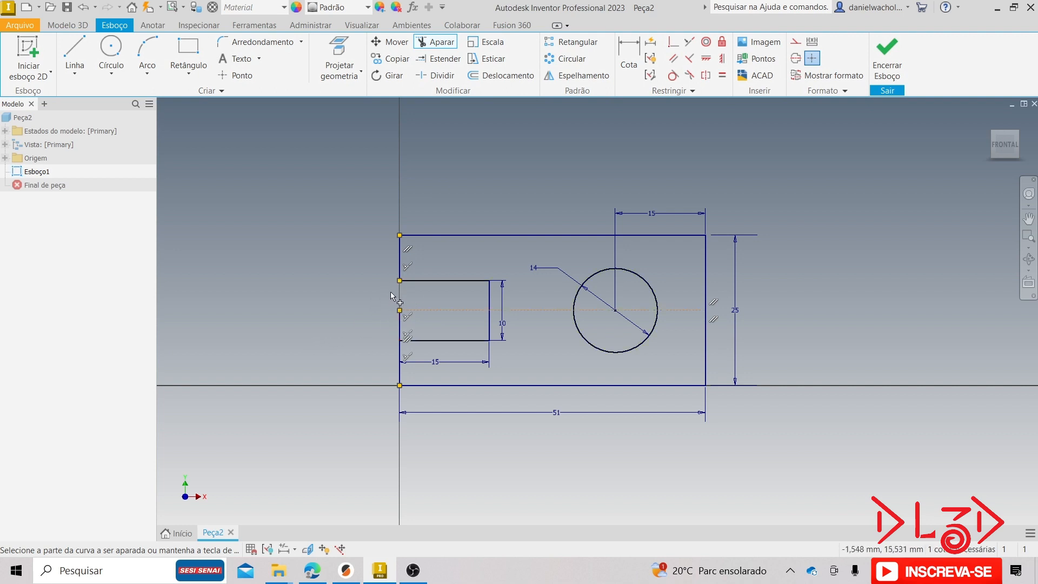
{"action": "left_click", "coordinate": [400, 324]}
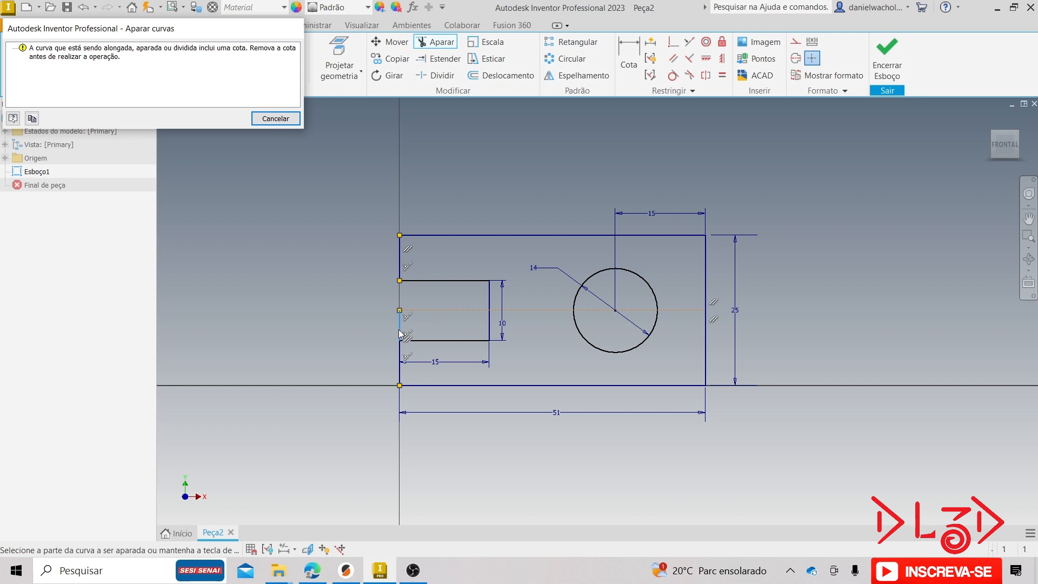
{"action": "key", "text": "Escape"}
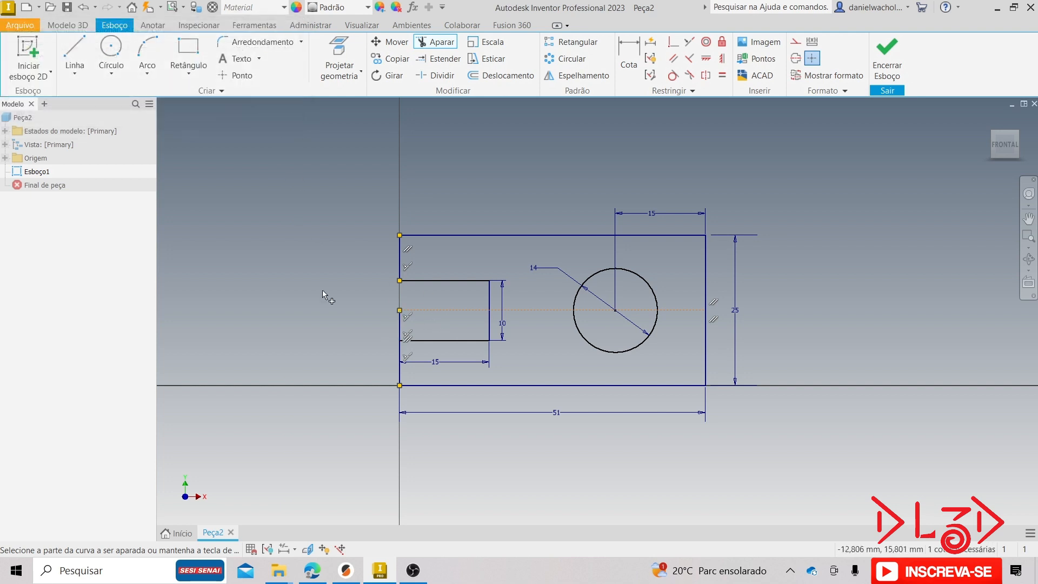
{"action": "left_click", "coordinate": [406, 335]}
{"action": "key", "text": "Escape"}
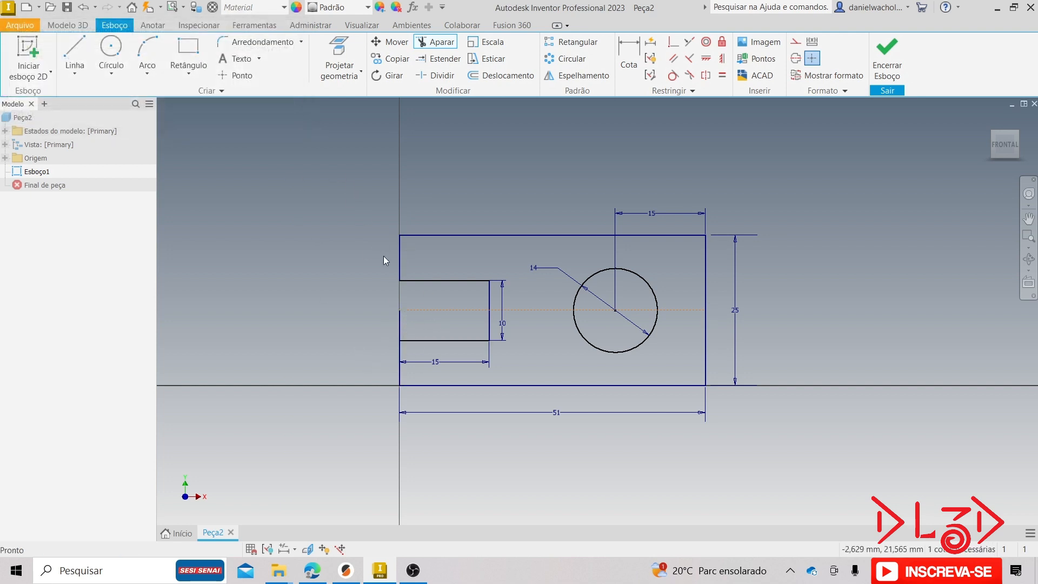
{"action": "key", "text": "Escape"}
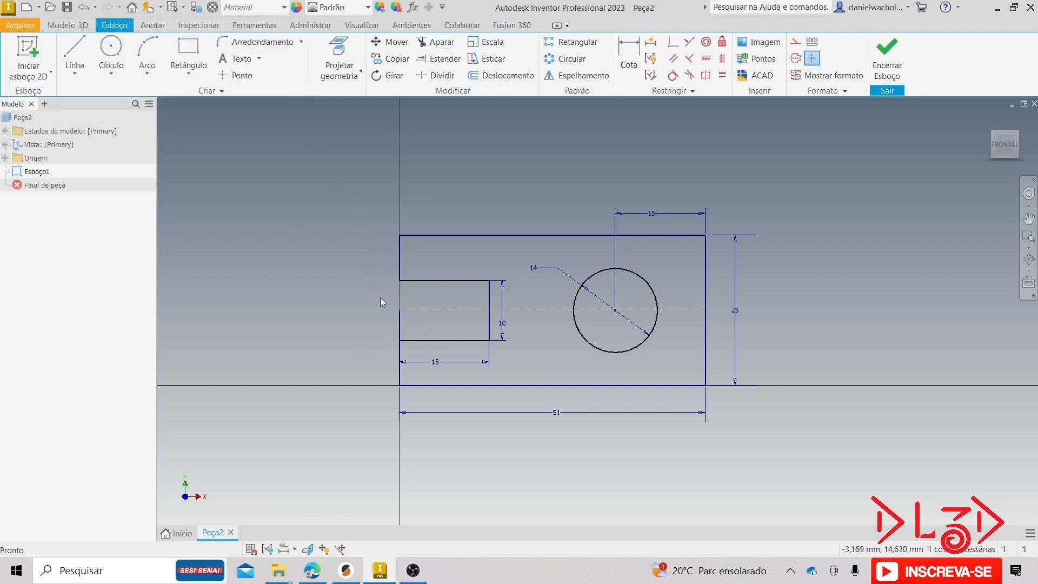
Delete the constraint on the remaining edge segment across the slot opening and trim that segment away.
{"action": "left_click", "coordinate": [402, 321]}
{"action": "key", "text": "Delete"}
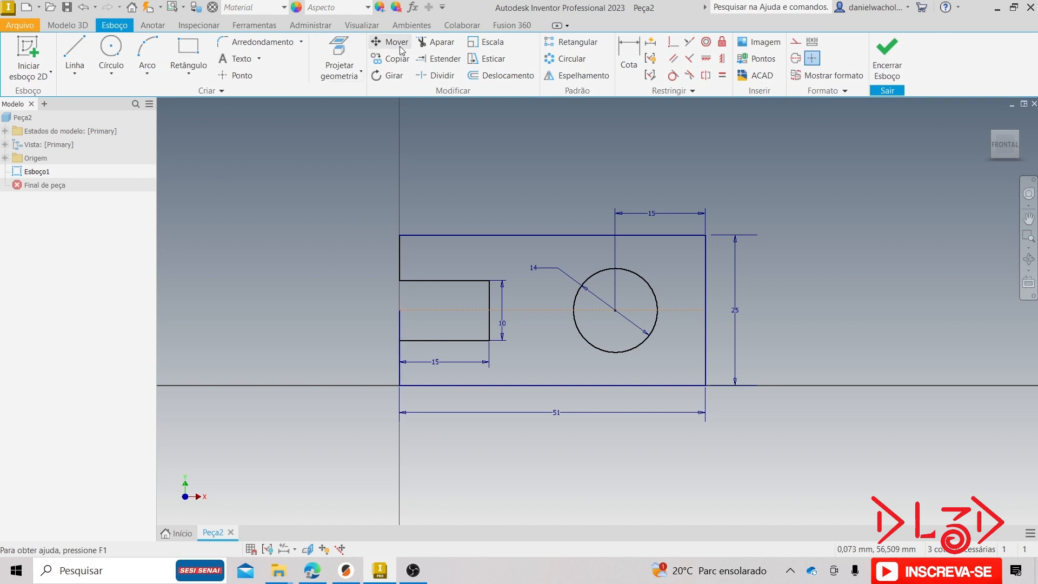
{"action": "left_click", "coordinate": [435, 42]}
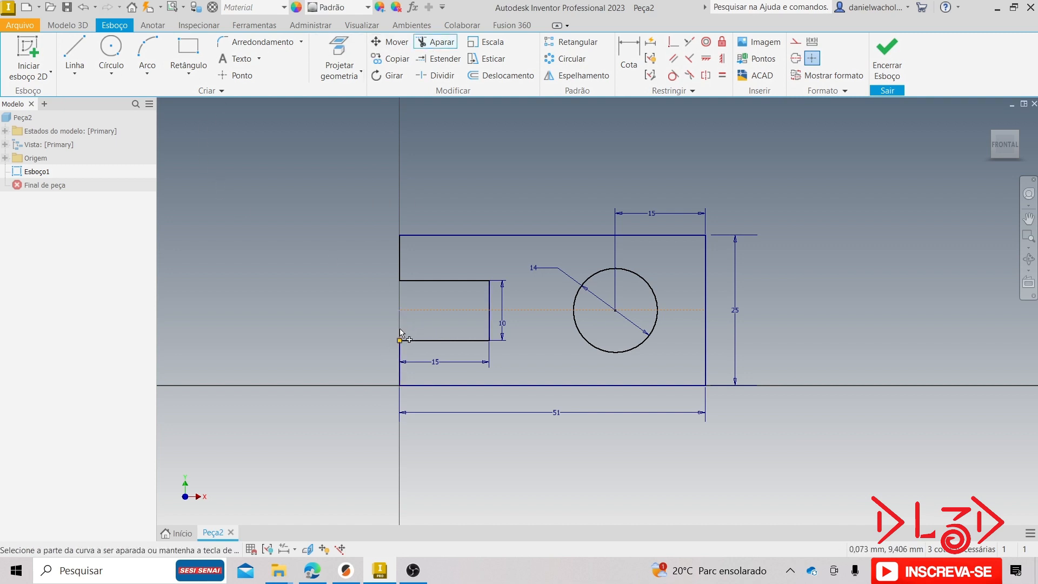
{"action": "key", "text": "Escape"}
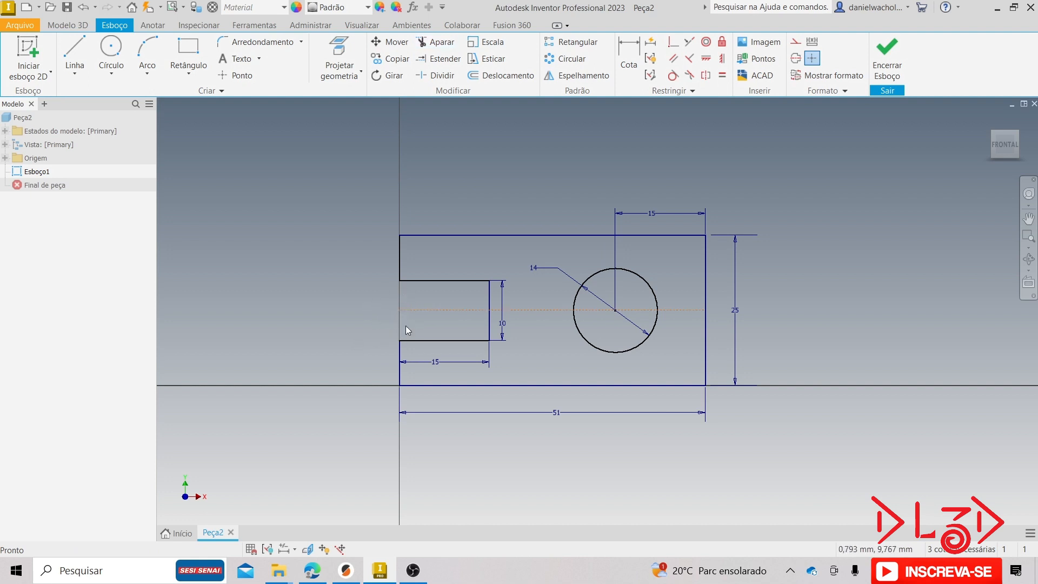
Move the centre line's loose left end within the slot, tilting the line and shifting the slot slightly upward.
{"action": "mouse_move", "coordinate": [431, 282]}
{"action": "left_mouse_down"}
{"action": "mouse_move", "coordinate": [439, 286]}
{"action": "mouse_move", "coordinate": [443, 260]}
{"action": "mouse_move", "coordinate": [406, 289]}
{"action": "mouse_move", "coordinate": [413, 303]}
{"action": "mouse_move", "coordinate": [417, 259]}
{"action": "mouse_move", "coordinate": [419, 319]}
{"action": "mouse_move", "coordinate": [419, 300]}
{"action": "mouse_move", "coordinate": [428, 307]}
{"action": "mouse_move", "coordinate": [412, 304]}
{"action": "mouse_move", "coordinate": [424, 308]}
{"action": "mouse_move", "coordinate": [436, 355]}
{"action": "mouse_move", "coordinate": [446, 303]}
{"action": "mouse_move", "coordinate": [429, 328]}
{"action": "left_mouse_up"}
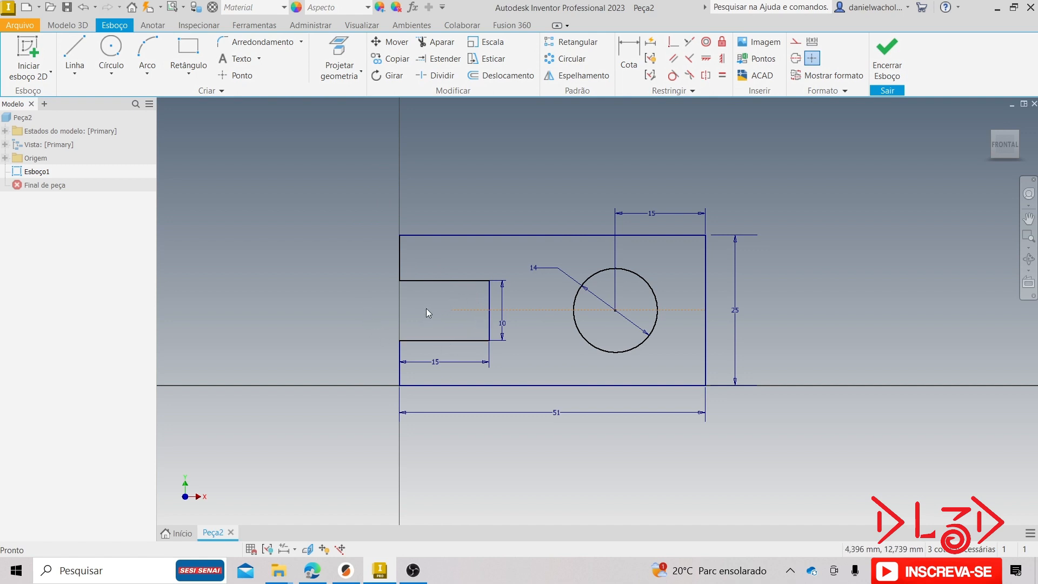
{"action": "middle_click_drag", "start_coordinate": [426, 308], "coordinate": [394, 304]}
{"action": "mouse_move", "coordinate": [423, 308]}
{"action": "left_mouse_down"}
{"action": "mouse_move", "coordinate": [423, 287]}
{"action": "mouse_move", "coordinate": [423, 298]}
{"action": "left_mouse_up"}
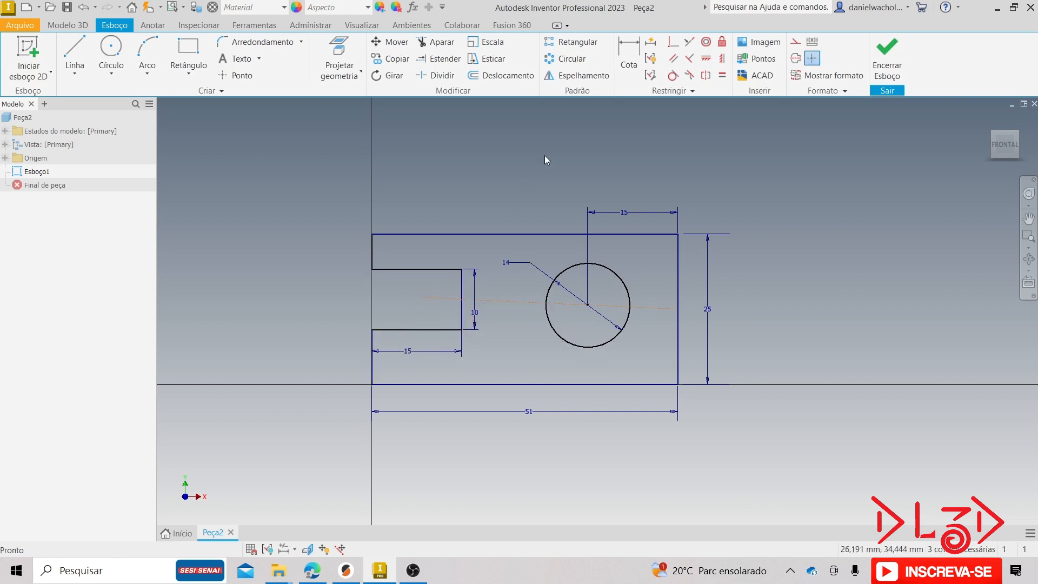
Try to make the centre line's left end coincident with the midpoint of the slot's inner vertical edge.
{"action": "left_click", "coordinate": [675, 44]}
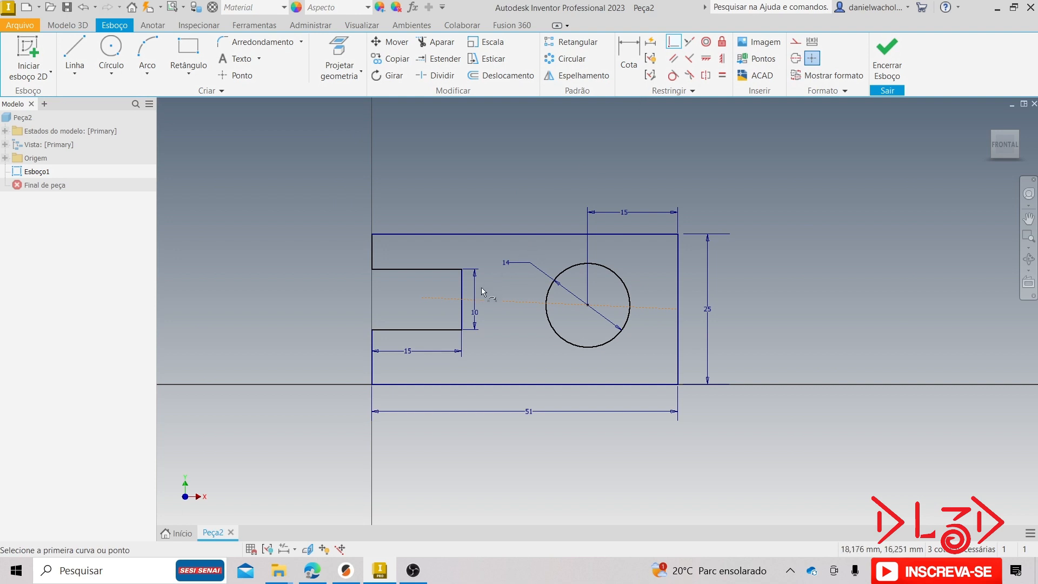
{"action": "left_click", "coordinate": [420, 298]}
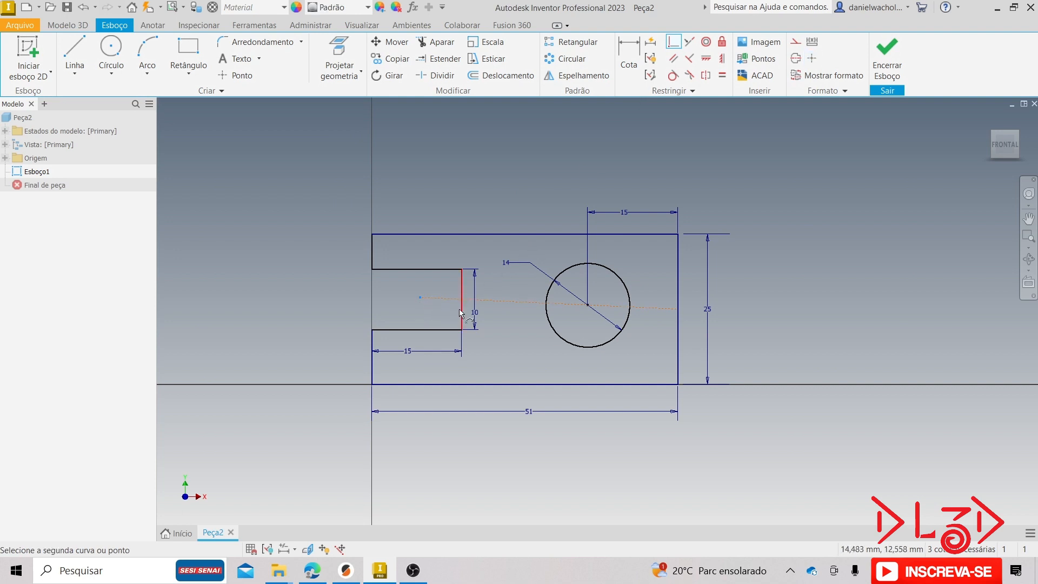
{"action": "scroll", "coordinate": [463, 301], "scroll_direction": "up", "scroll_amount": 8}
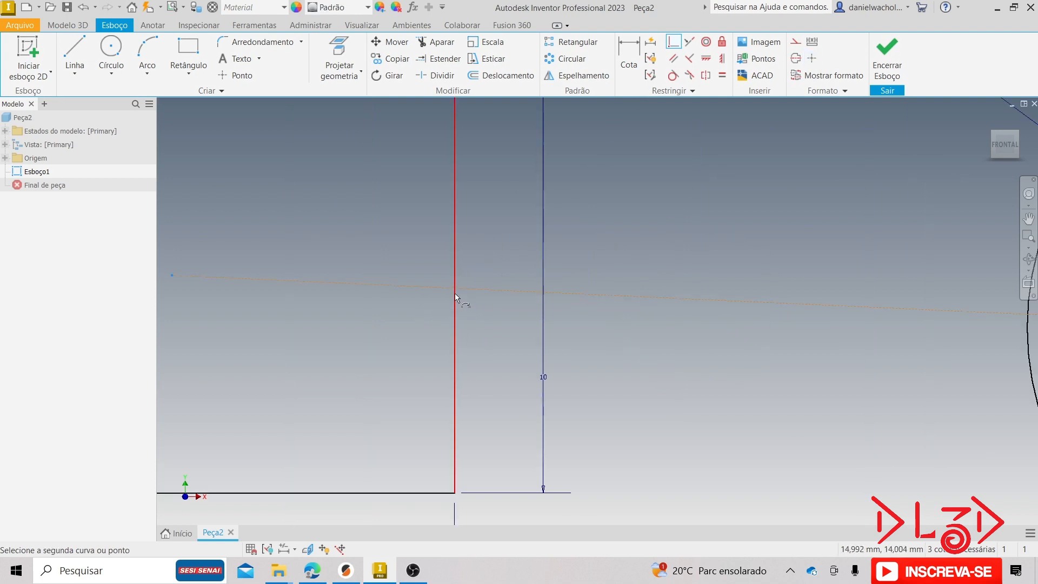
{"action": "left_click", "coordinate": [456, 291]}
{"action": "key", "text": "Escape"}
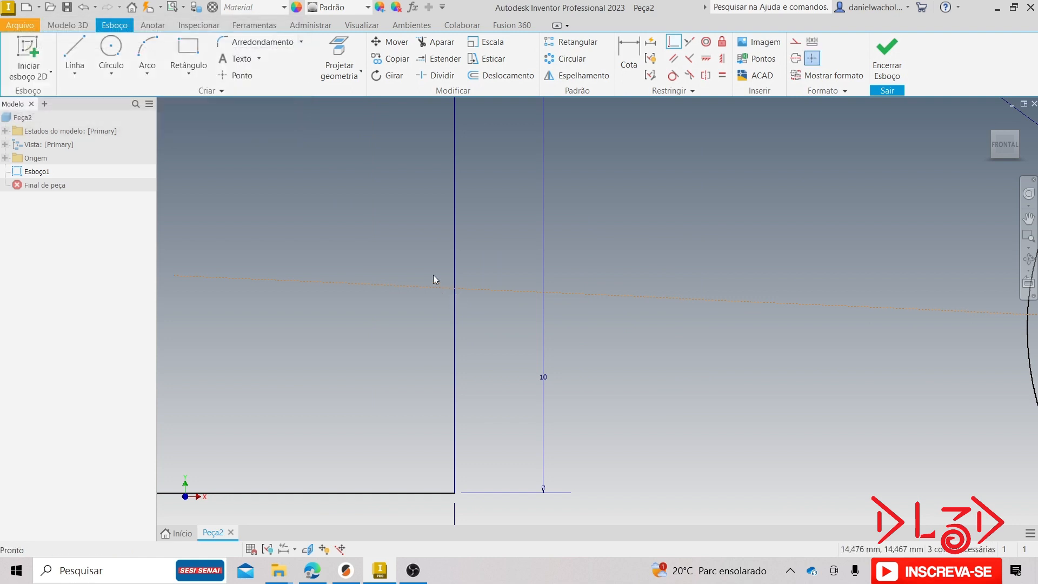
Detach the centre line from the midpoint of the slot's inner vertical edge.
{"action": "left_click", "coordinate": [453, 293]}
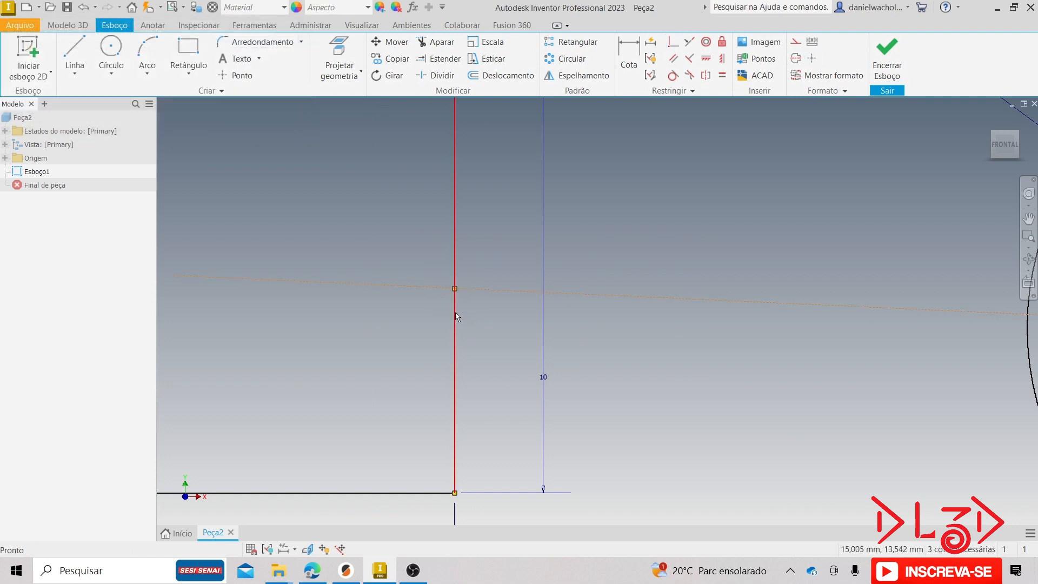
{"action": "left_click", "coordinate": [459, 288]}
{"action": "left_click", "coordinate": [454, 289]}
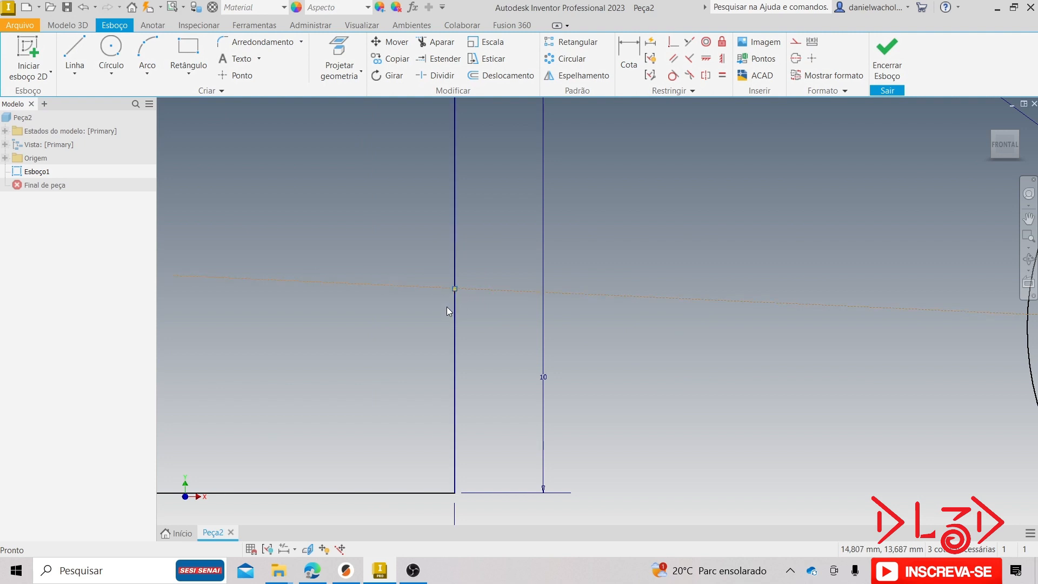
{"action": "left_click_drag", "start_coordinate": [435, 281], "coordinate": [488, 298]}
{"action": "scroll", "coordinate": [464, 307], "scroll_direction": "down", "scroll_amount": 4}
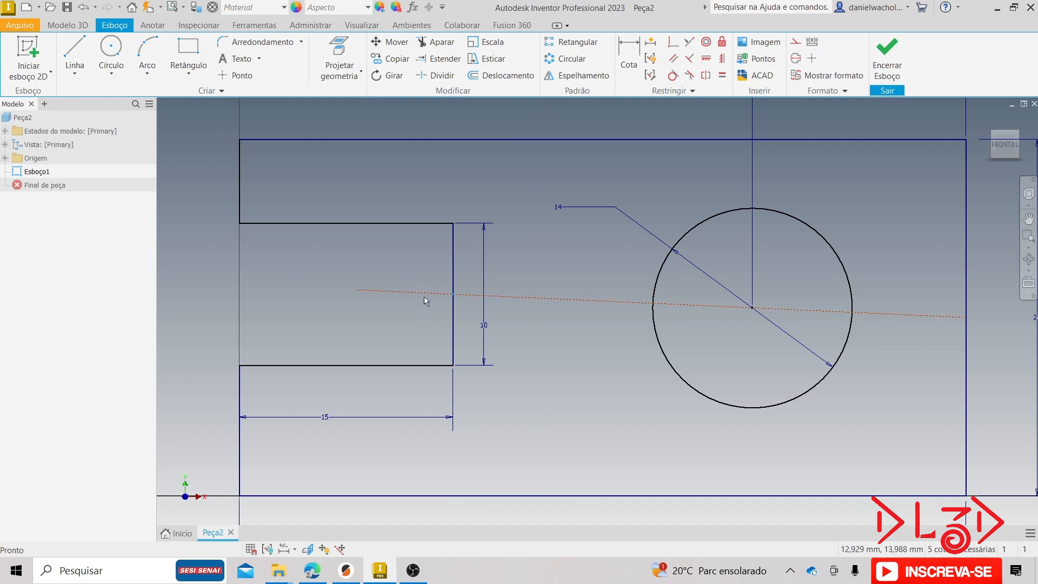
Pull the centre line's left end out of the slot and delete the extra collinear segment at that end.
{"action": "left_click_drag", "start_coordinate": [368, 292], "coordinate": [511, 286]}
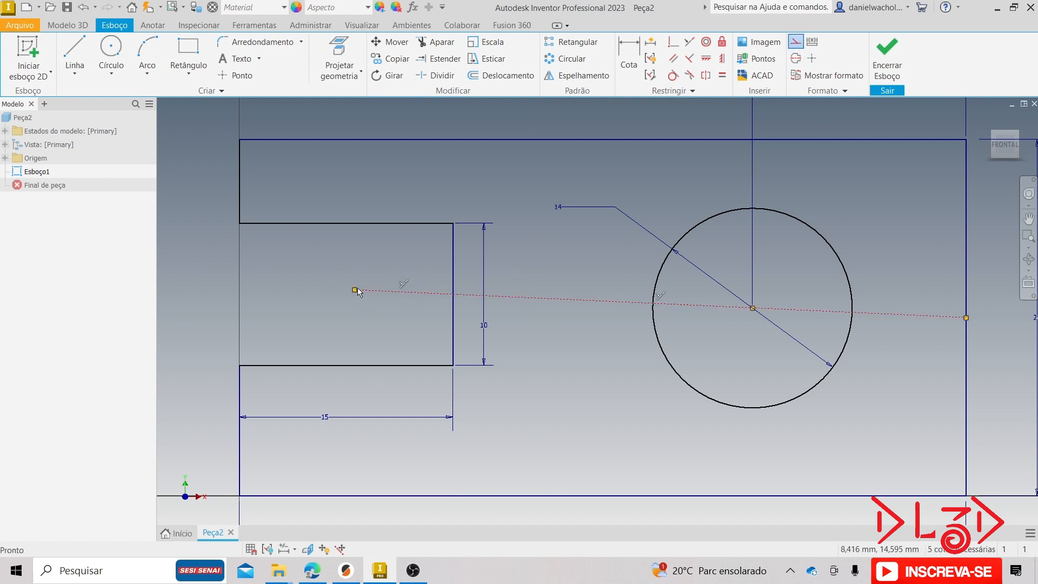
{"action": "left_click_drag", "start_coordinate": [354, 288], "coordinate": [429, 316]}
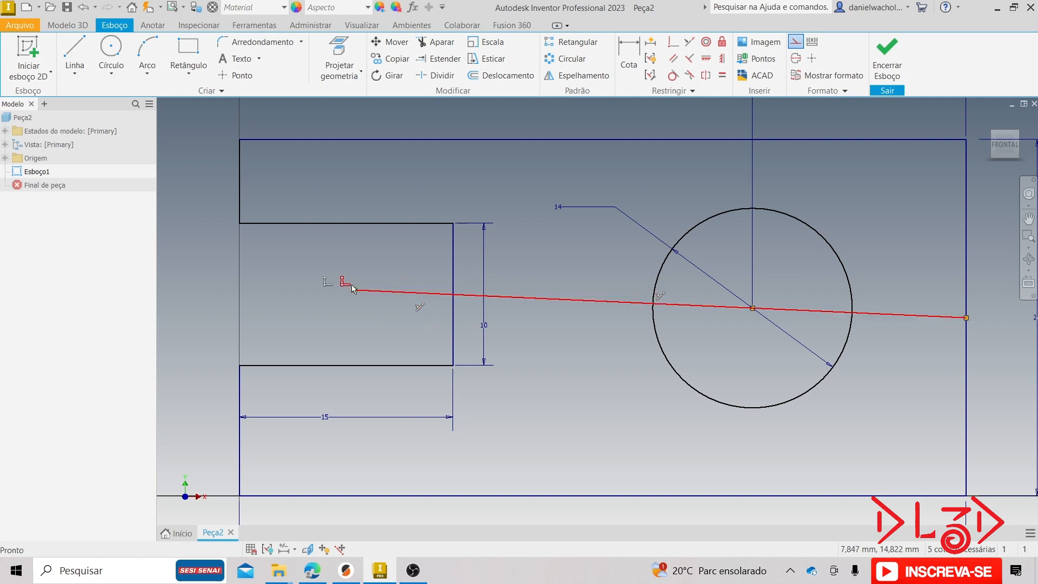
{"action": "left_click_drag", "start_coordinate": [369, 291], "coordinate": [472, 340]}
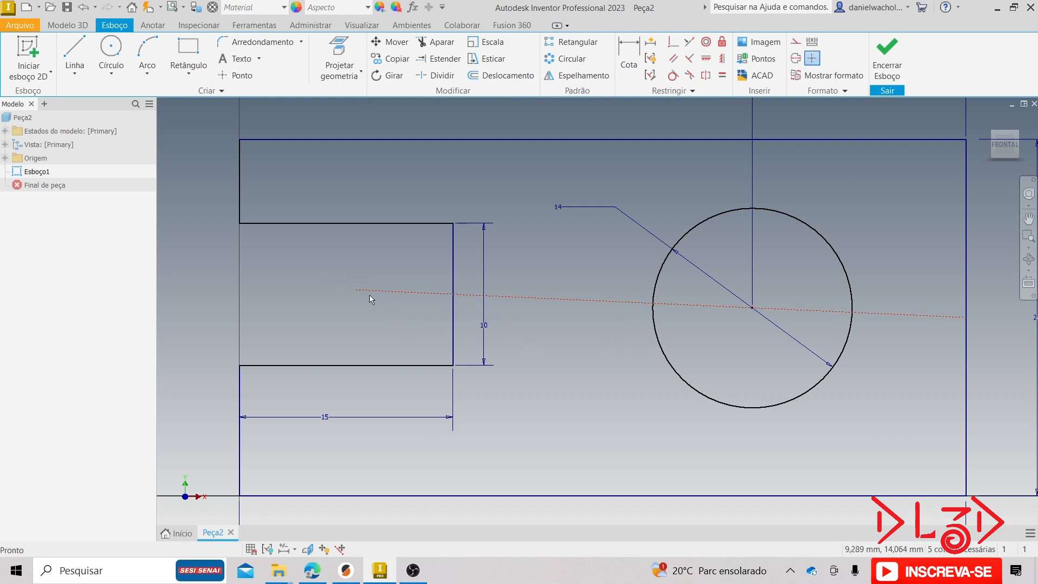
{"action": "left_click_drag", "start_coordinate": [359, 290], "coordinate": [481, 315]}
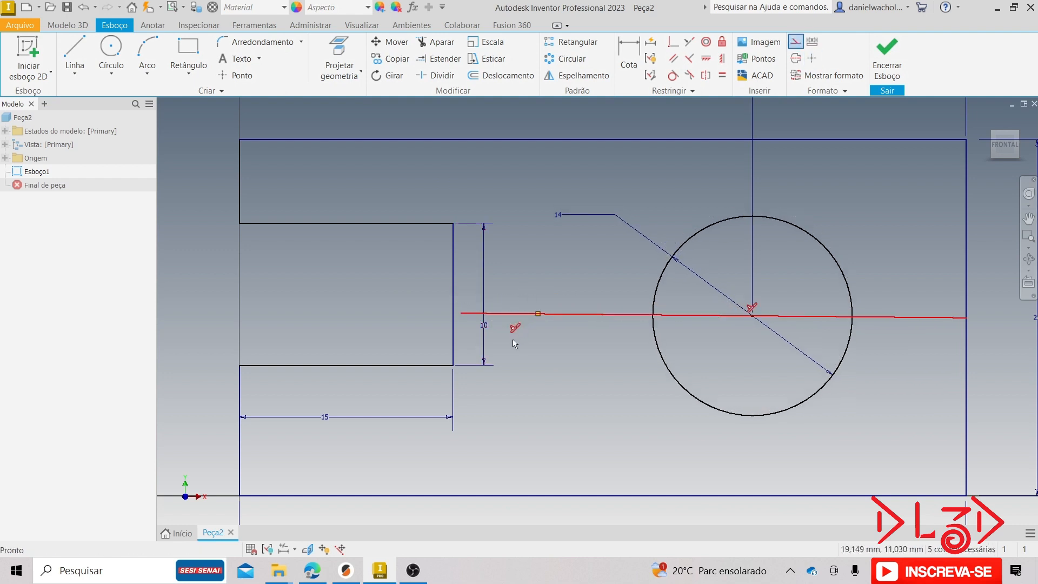
{"action": "left_click", "coordinate": [511, 313]}
{"action": "key", "text": "Delete"}
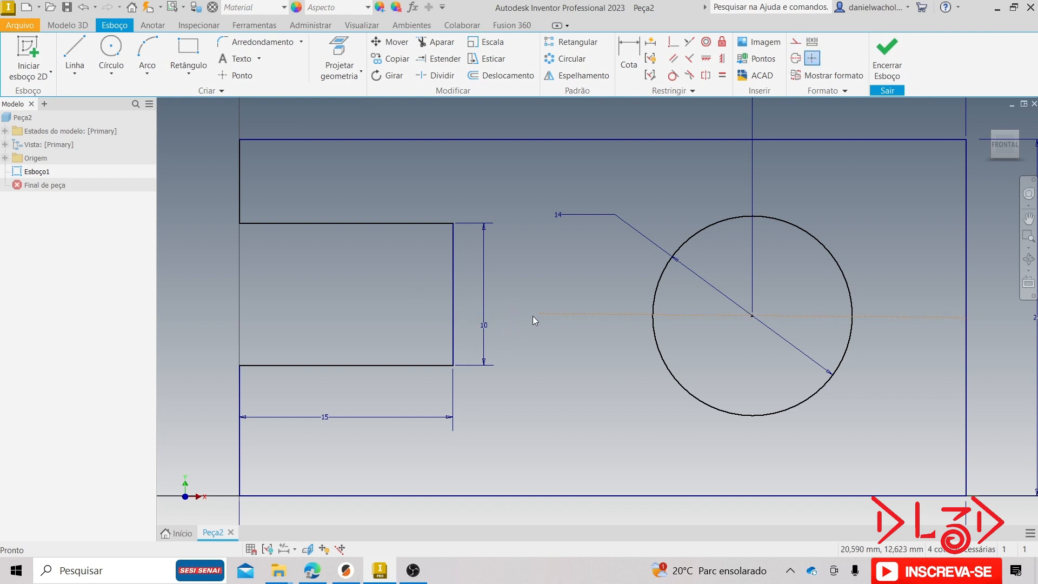
Attach the centre line's left end to the midpoint of the slot's inner vertical edge and constrain the line horizontal.
{"action": "left_click_drag", "start_coordinate": [534, 312], "coordinate": [457, 296]}
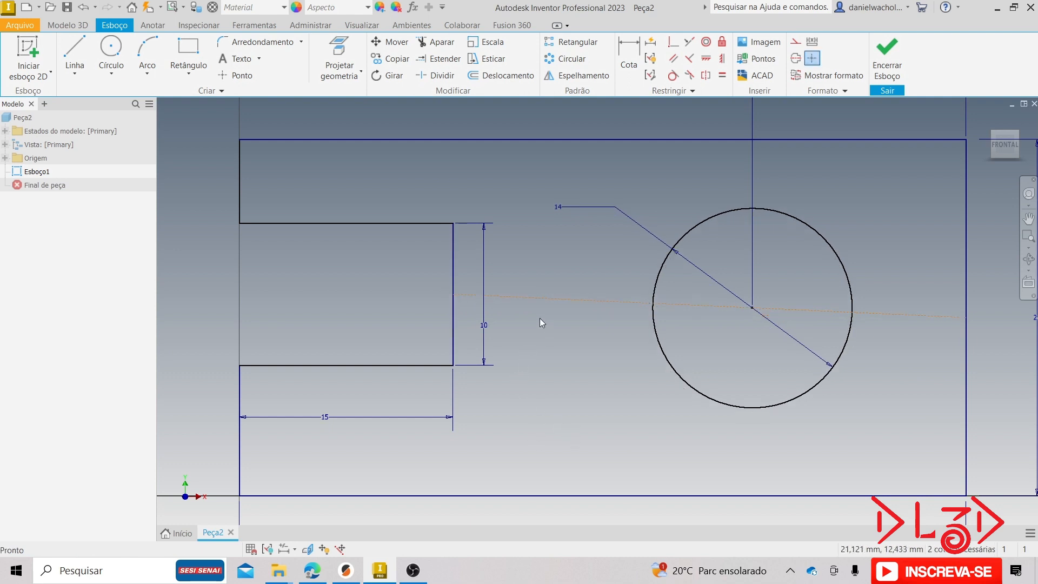
{"action": "left_click", "coordinate": [517, 298]}
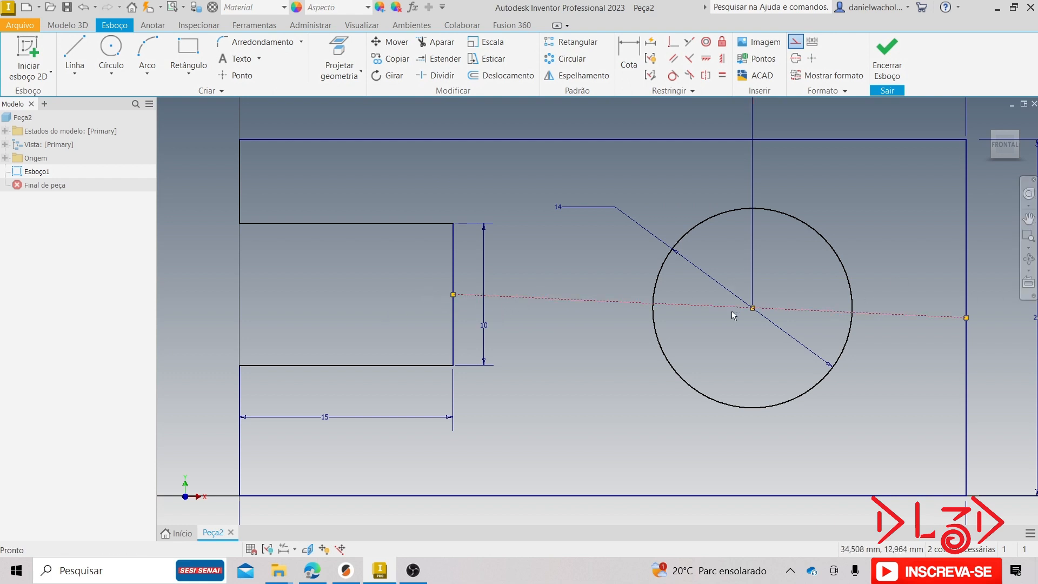
{"action": "left_click", "coordinate": [619, 256]}
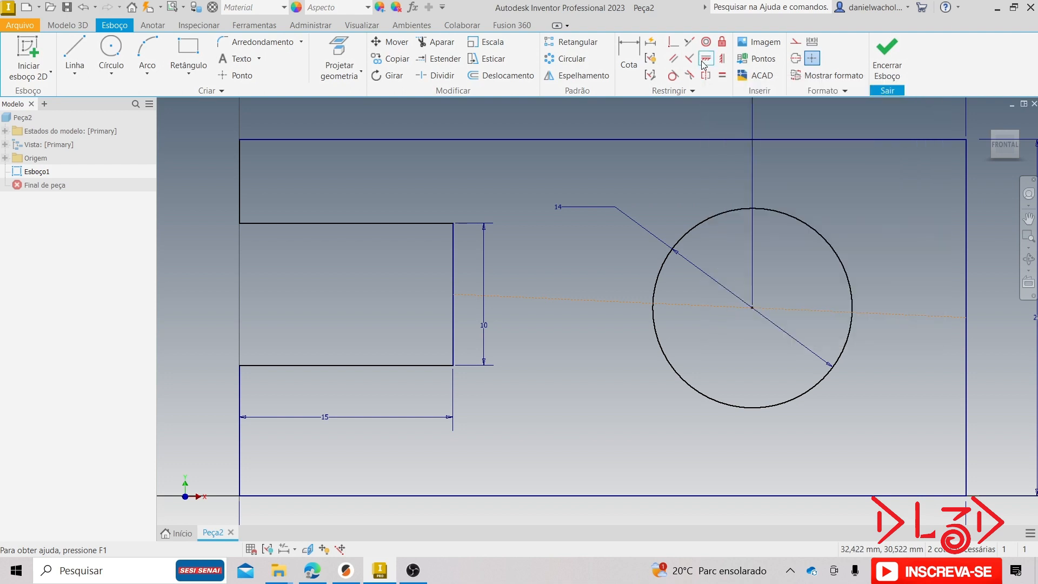
{"action": "left_click", "coordinate": [702, 60]}
{"action": "left_click", "coordinate": [530, 297]}
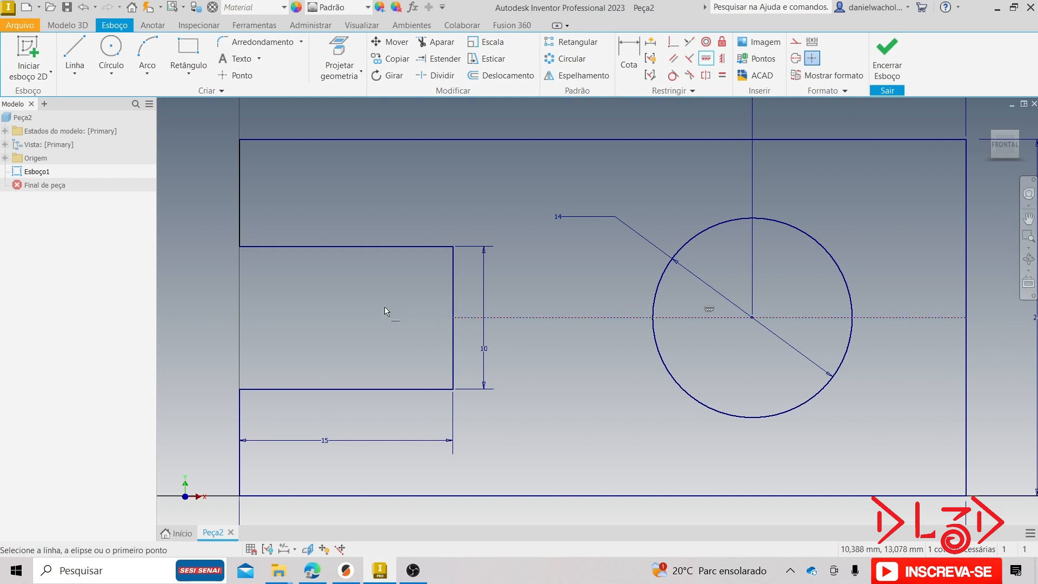
{"action": "key", "text": "Escape"}
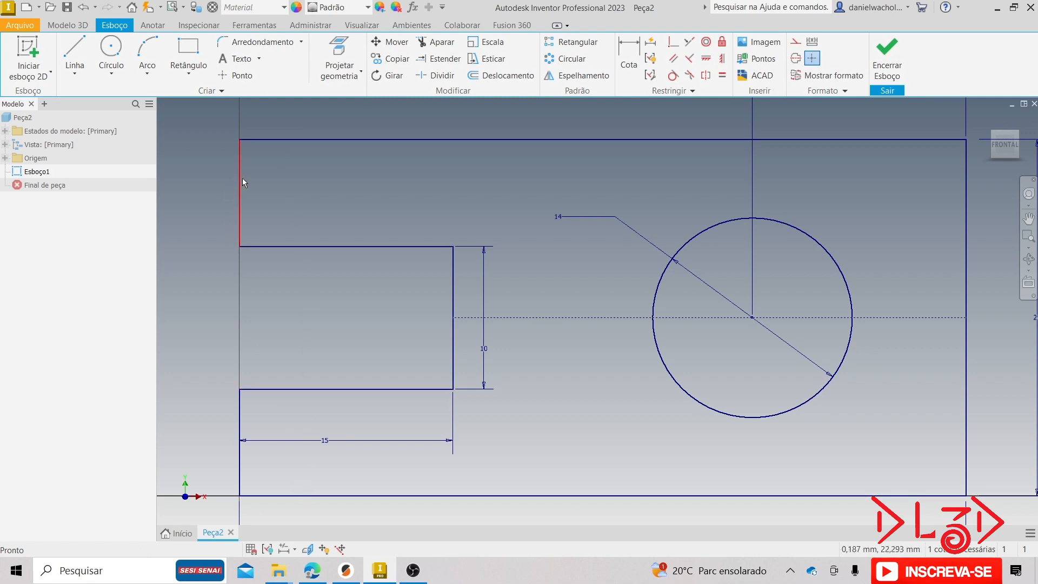
Test the plate's upper left edge by moving it inward, and make it collinear with the lower left edge.
{"action": "left_click_drag", "start_coordinate": [243, 178], "coordinate": [354, 174]}
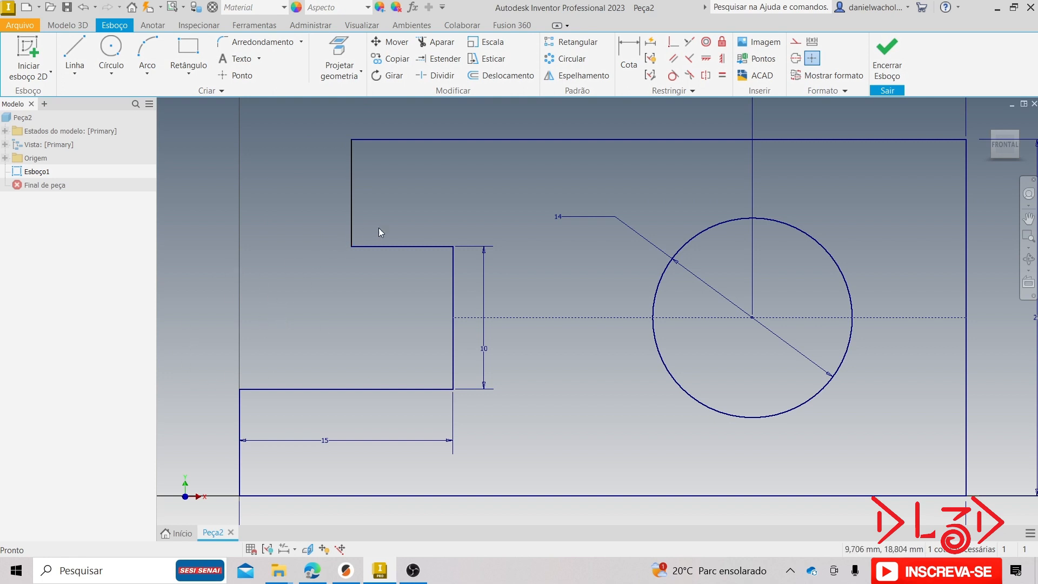
{"action": "left_click", "coordinate": [689, 44]}
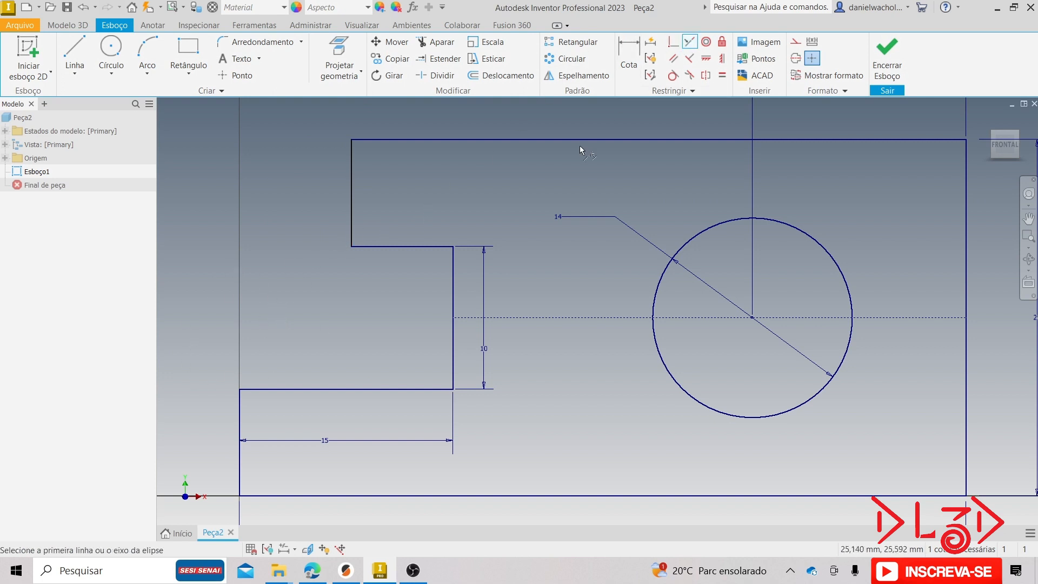
{"action": "left_click", "coordinate": [237, 426]}
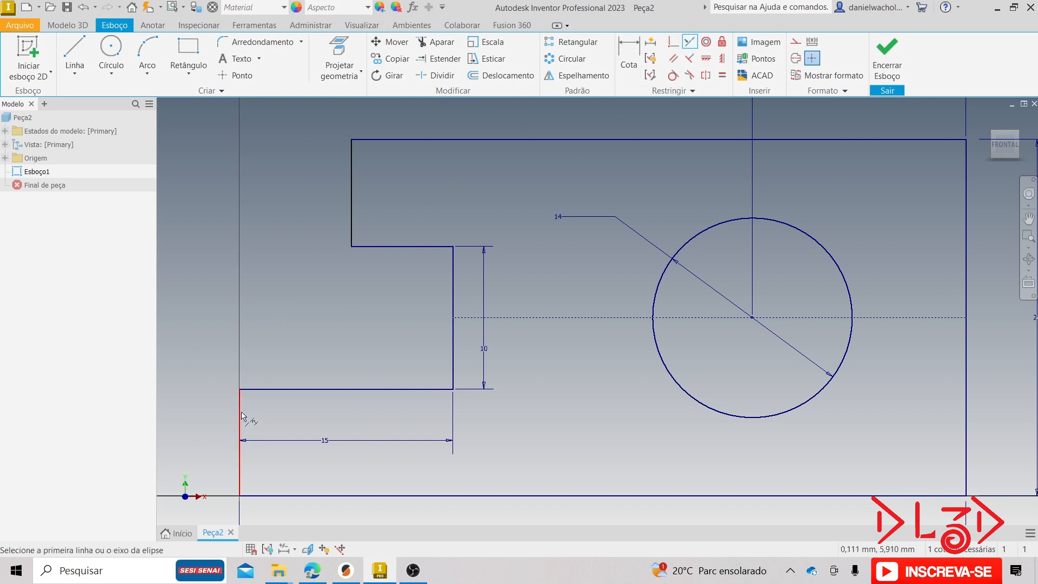
{"action": "left_click", "coordinate": [355, 181]}
{"action": "key", "text": "Escape"}
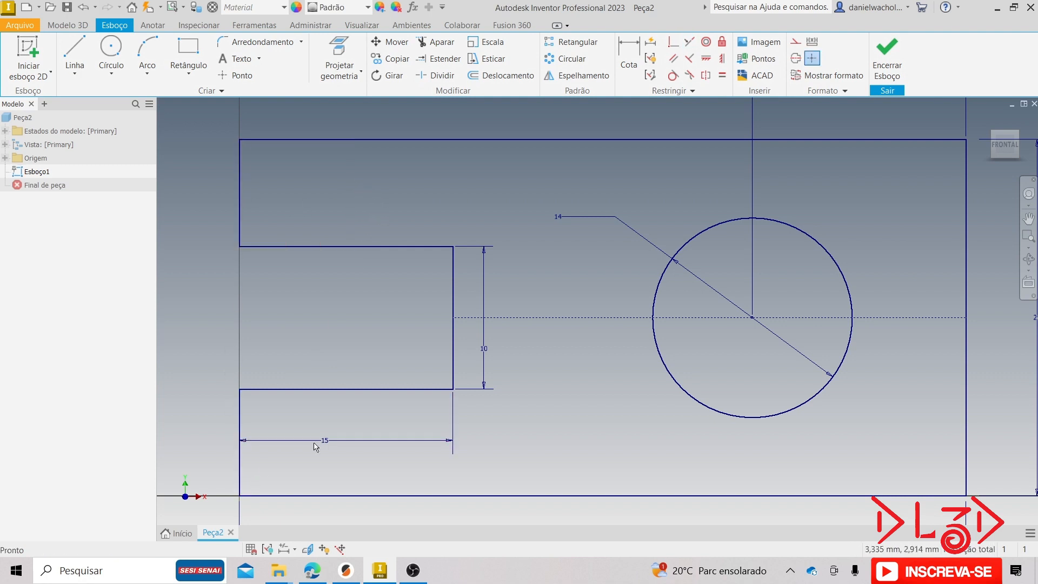
Finish the sketch and extrude the slotted plate profile with its hole to a thickness of 9 mm.
{"action": "scroll", "coordinate": [388, 359], "scroll_direction": "up", "scroll_amount": 3}
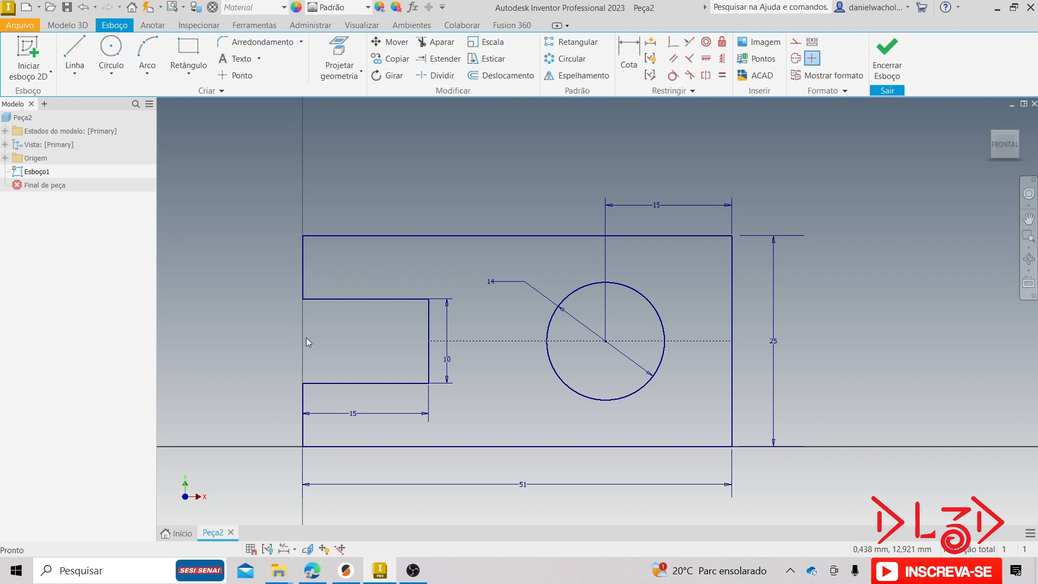
{"action": "left_click", "coordinate": [887, 53]}
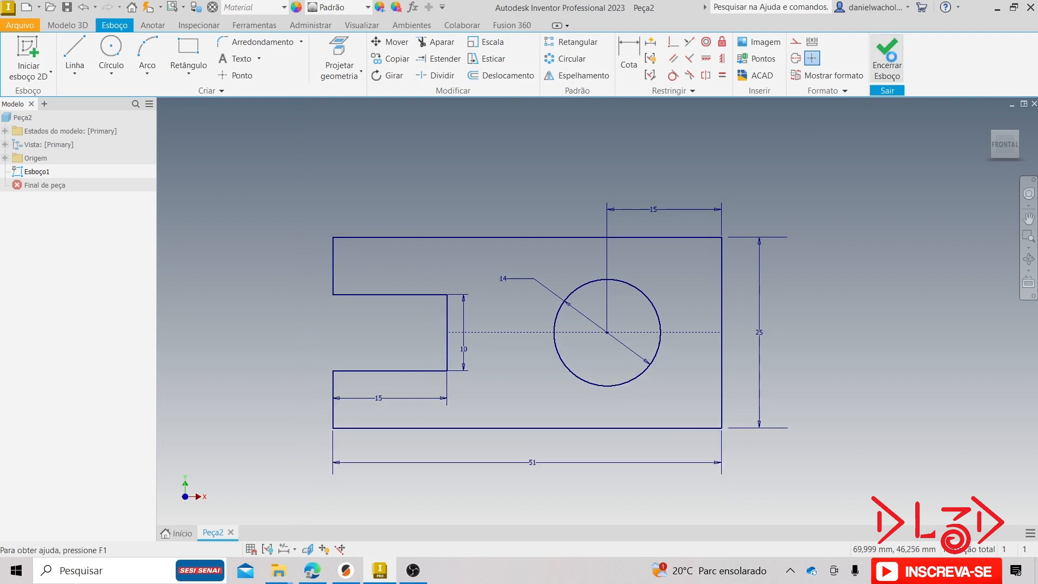
{"action": "left_click", "coordinate": [80, 50]}
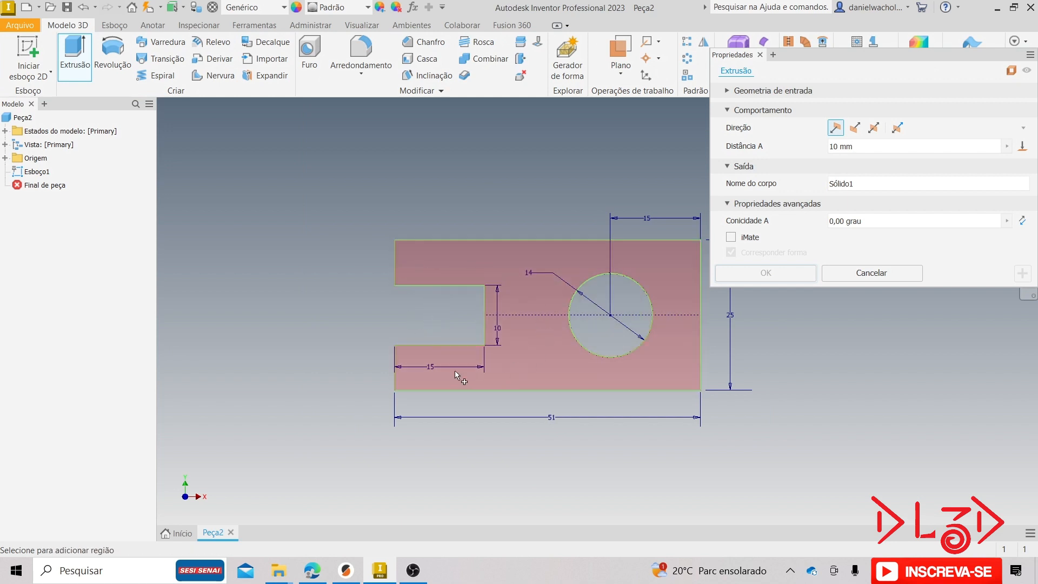
{"action": "left_click", "coordinate": [527, 351]}
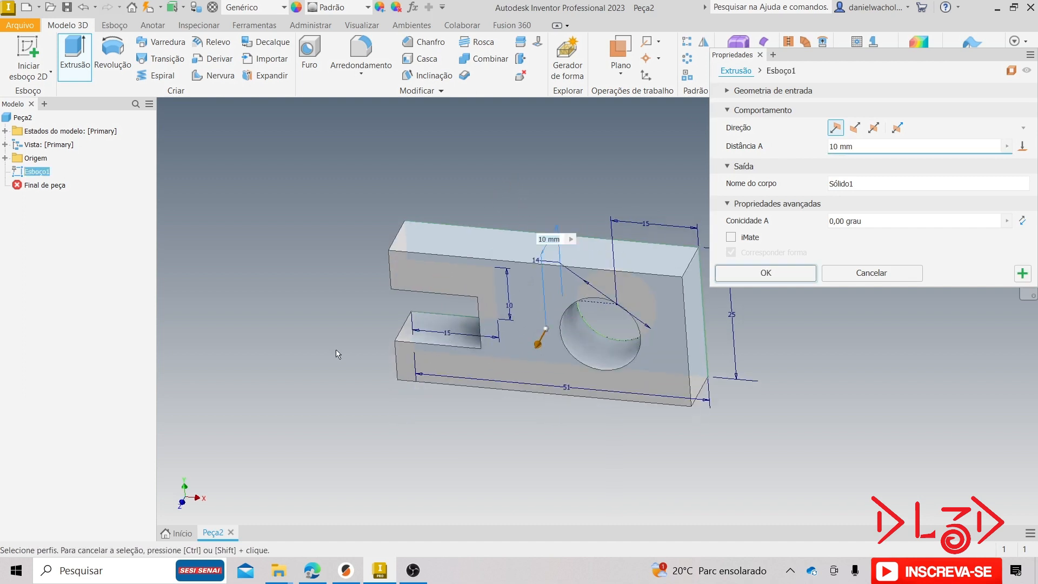
{"action": "middle_click_drag", "start_coordinate": [329, 334], "coordinate": [406, 325], "text": "shift"}
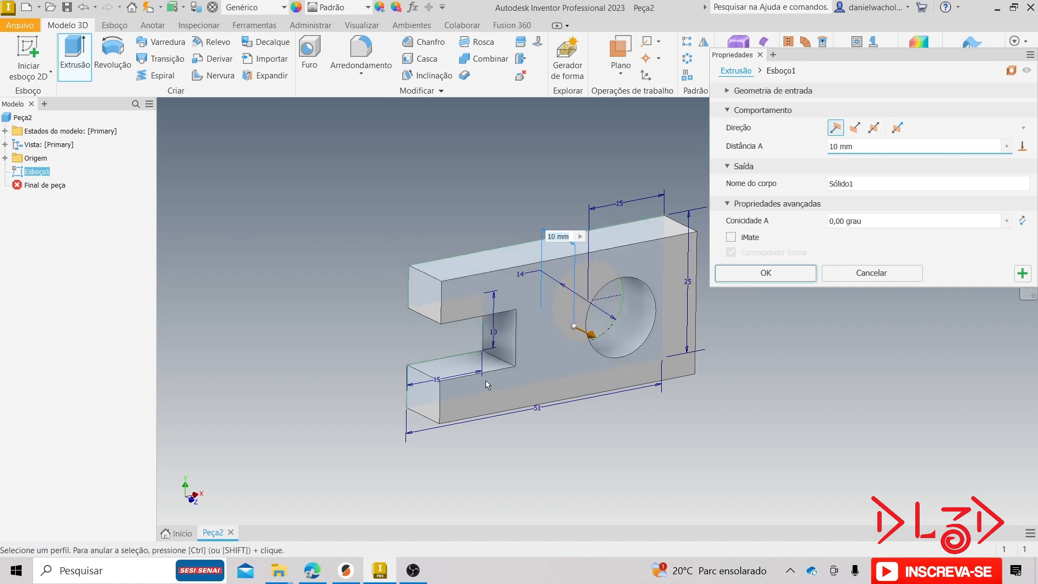
{"action": "middle_click_drag", "start_coordinate": [400, 373], "coordinate": [322, 357], "text": "shift"}
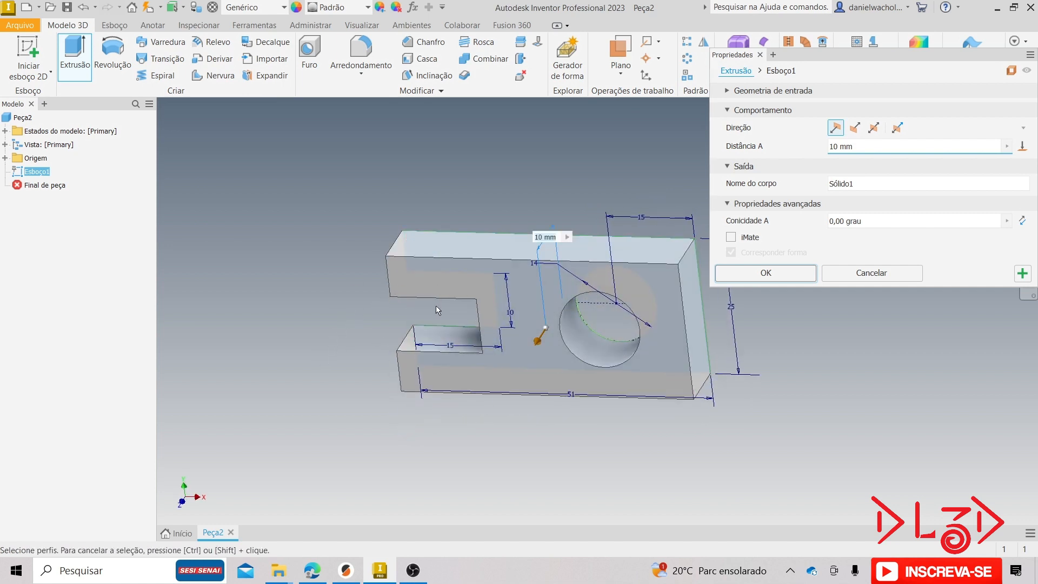
{"action": "middle_click_drag", "start_coordinate": [435, 306], "coordinate": [381, 323], "text": "shift"}
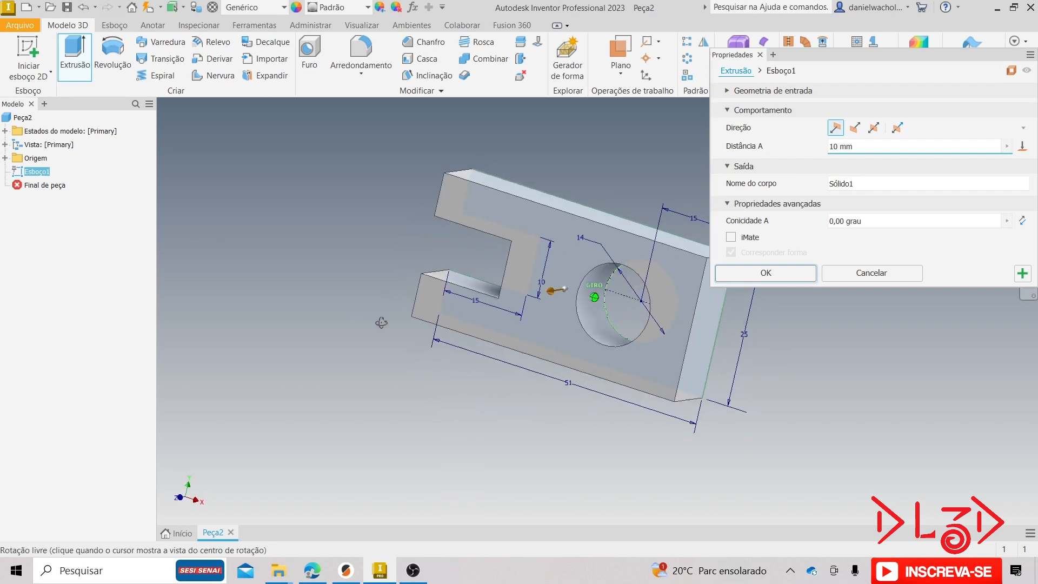
{"action": "middle_click_drag", "start_coordinate": [368, 258], "coordinate": [316, 273]}
{"action": "mouse_move", "coordinate": [327, 268]}
{"action": "middle_mouse_down", "text": "shift"}
{"action": "mouse_move", "coordinate": [354, 251]}
{"action": "mouse_move", "coordinate": [368, 260]}
{"action": "middle_mouse_up", "text": "shift"}
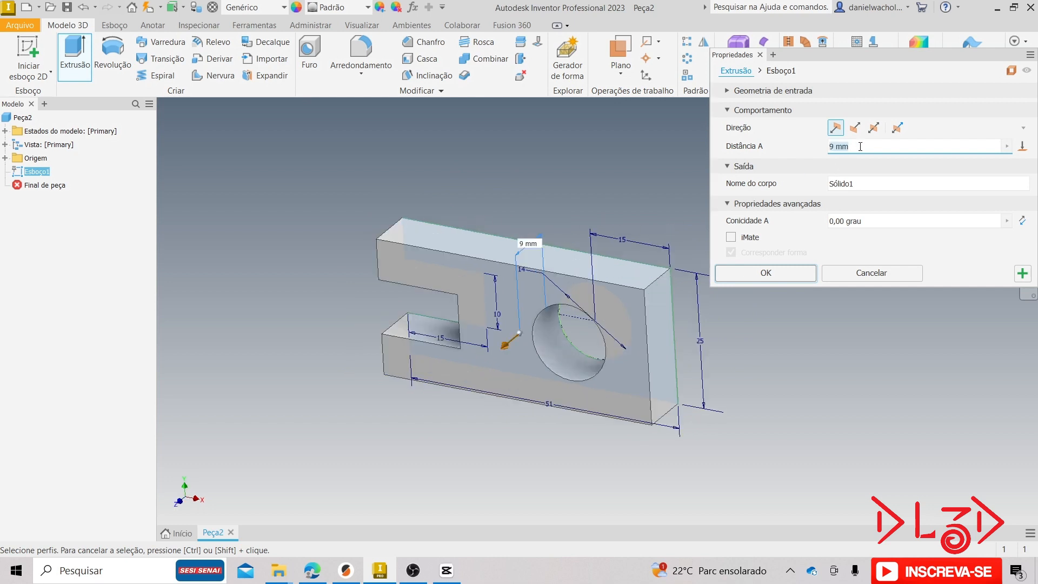
{"action": "mouse_move", "coordinate": [564, 298]}
{"action": "middle_mouse_down", "text": "shift"}
{"action": "mouse_move", "coordinate": [526, 293]}
{"action": "mouse_move", "coordinate": [568, 281]}
{"action": "middle_mouse_up", "text": "shift"}
{"action": "left_click", "coordinate": [766, 273]}
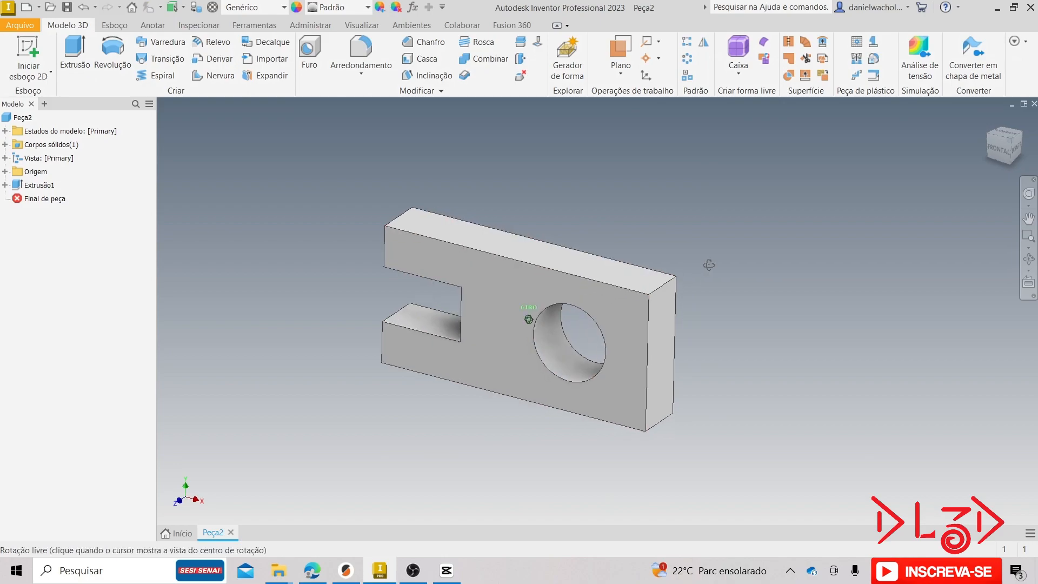